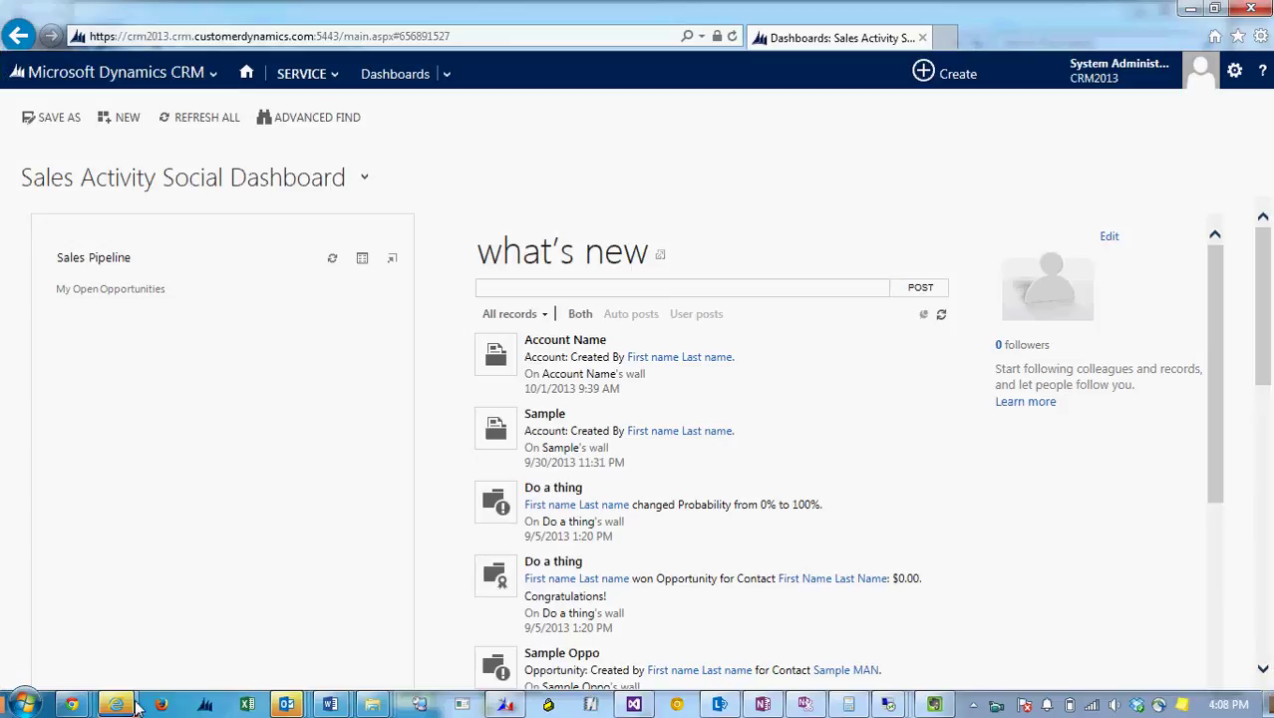
Step: Check the Color Code field on the AA Contact form in the German session, and return to the English dashboard window
mouse_move(119, 698)
click(401, 618)
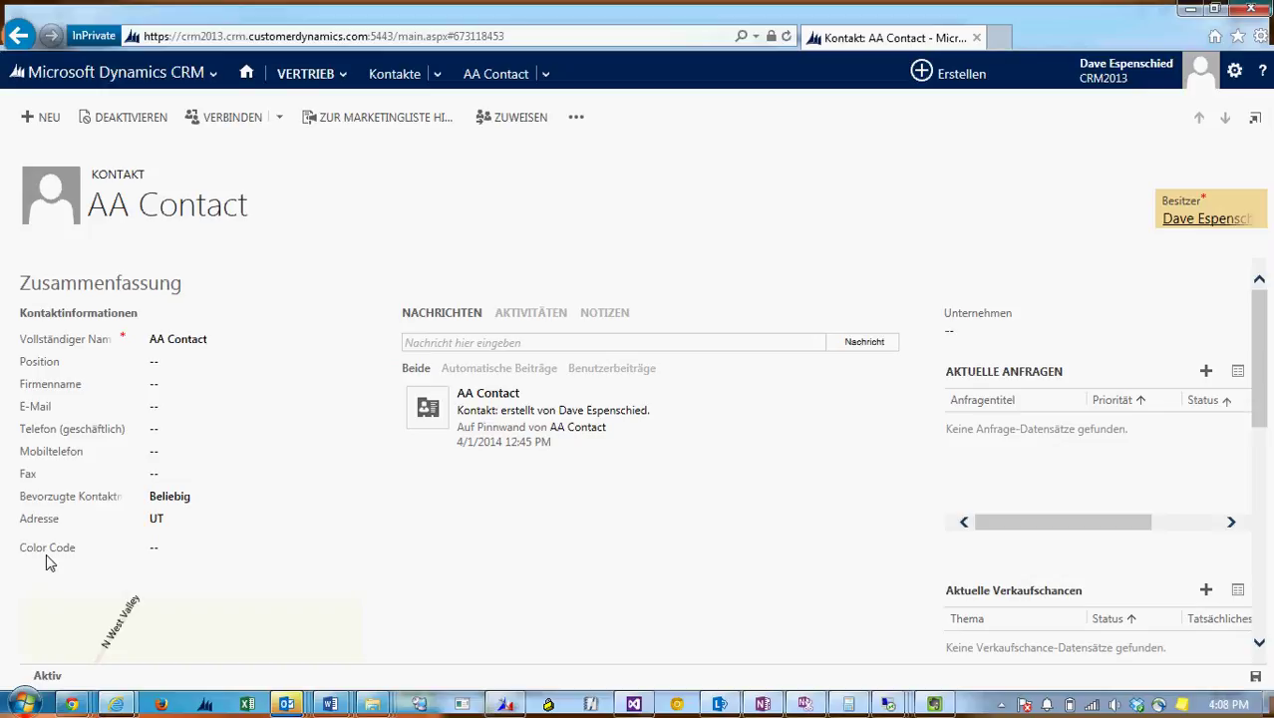
mouse_move(117, 700)
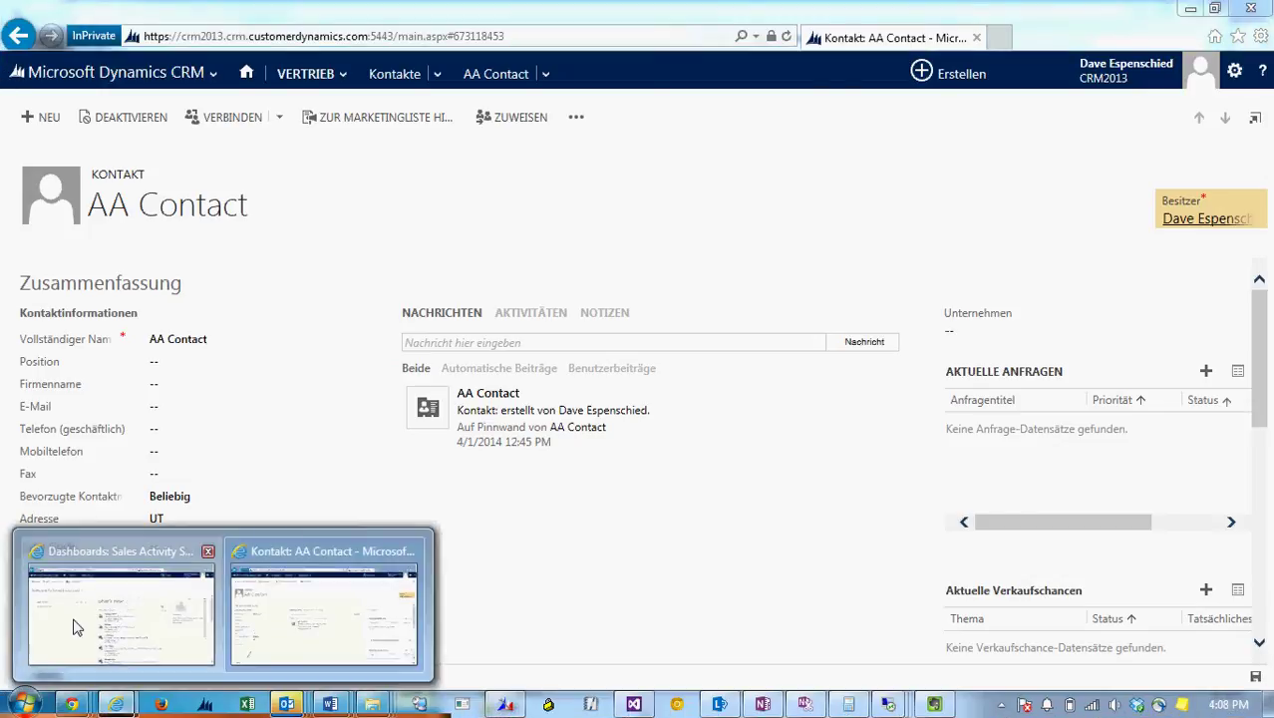
click(74, 626)
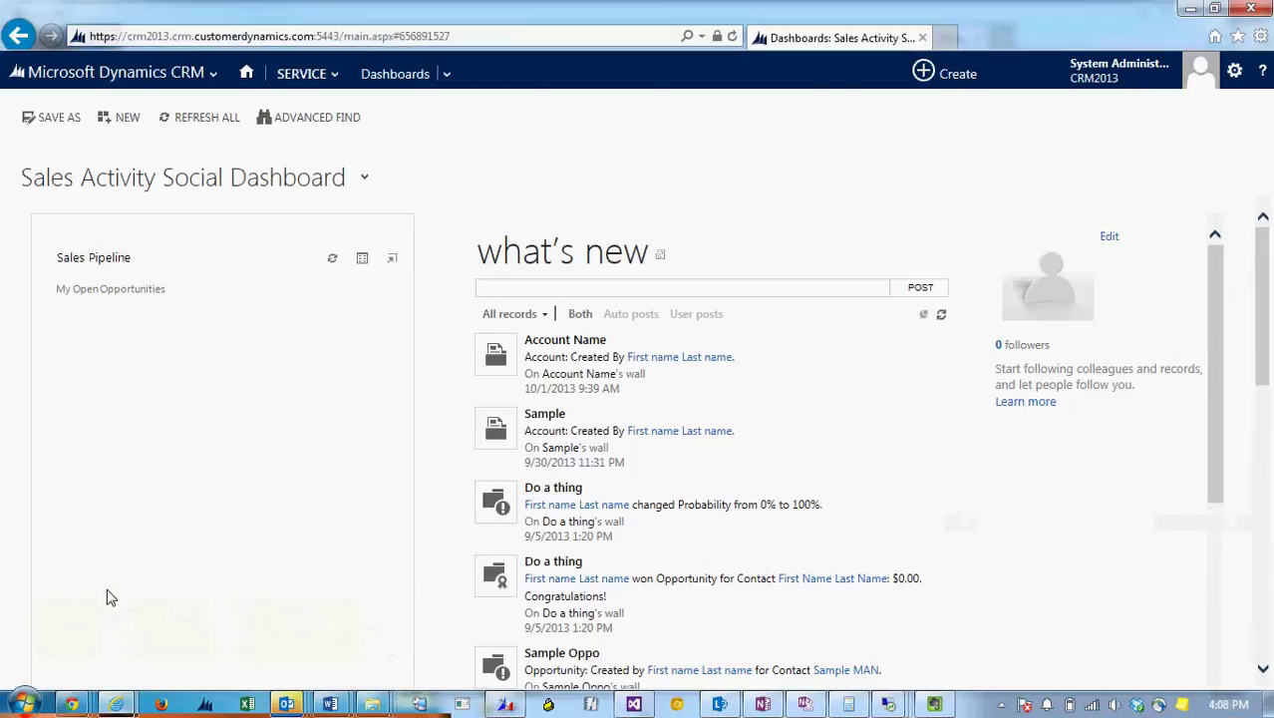
Step: Go to the Solutions area of the CRM settings and open a form for a new solution
click(201, 78)
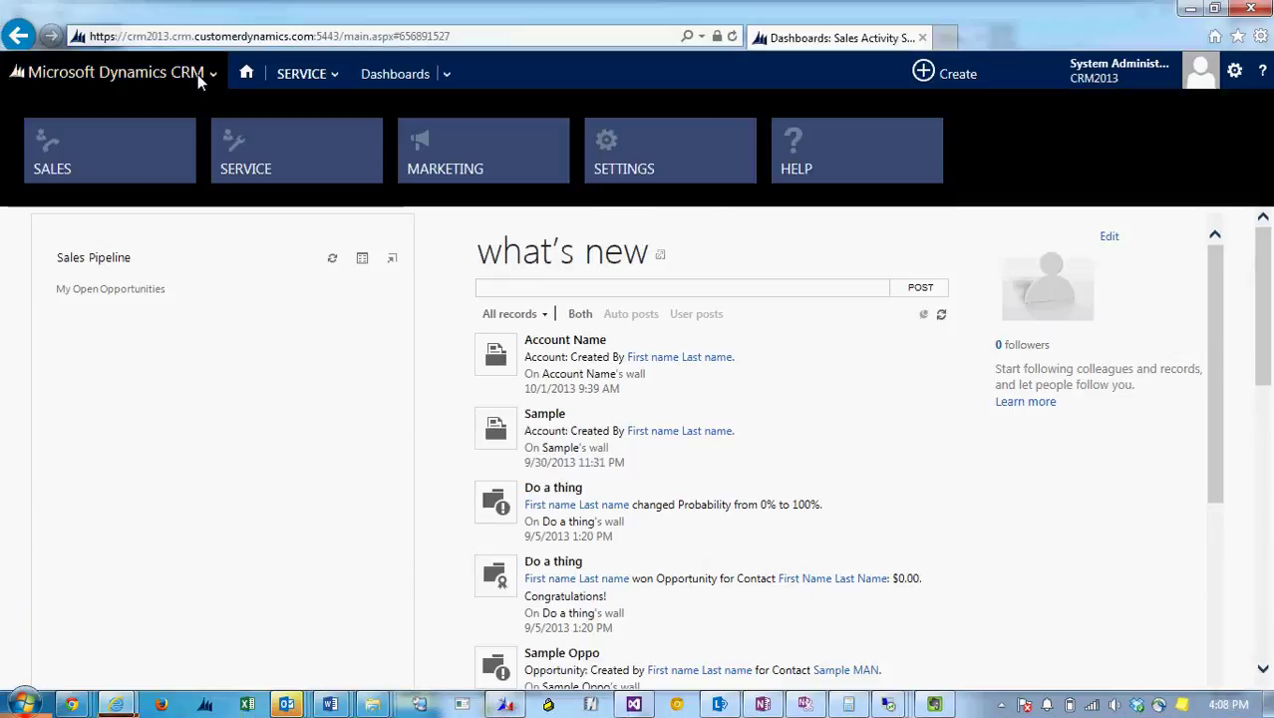
click(639, 153)
click(310, 72)
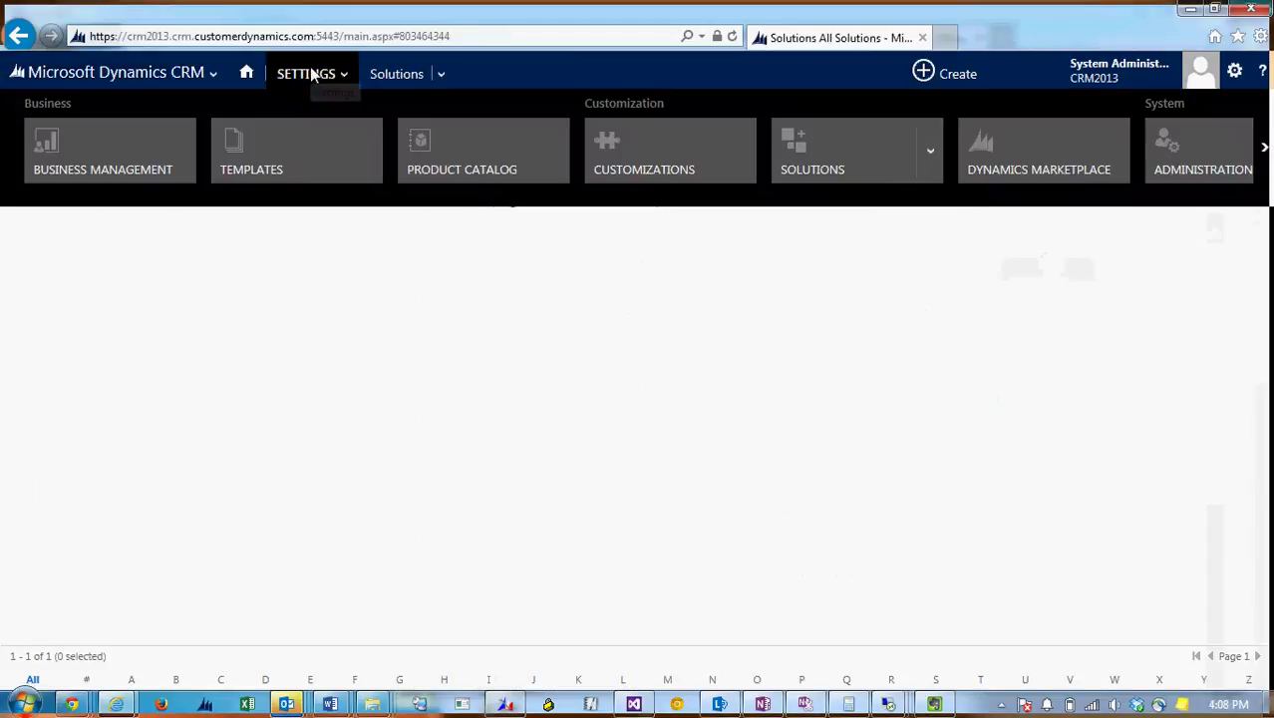
click(314, 385)
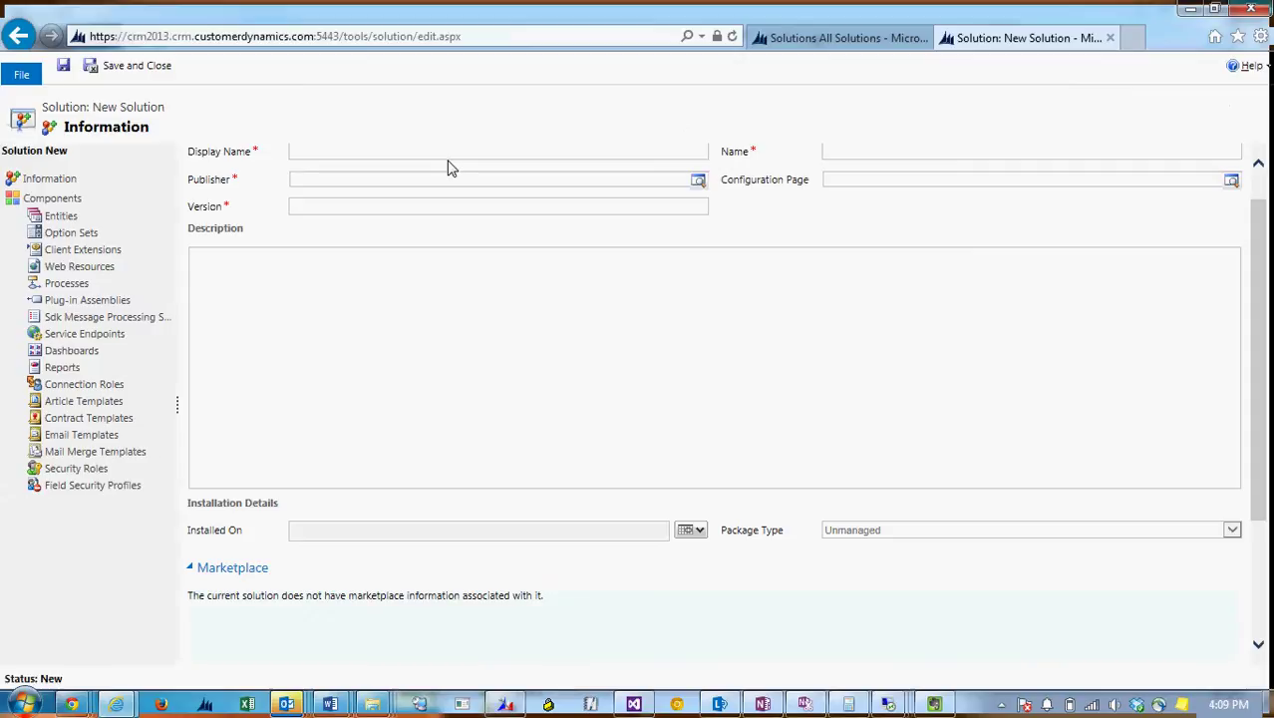
Step: Name the new solution Translations, assign Default Publisher for CRM2013, set the version to 1.0 and save it
text(Tran)
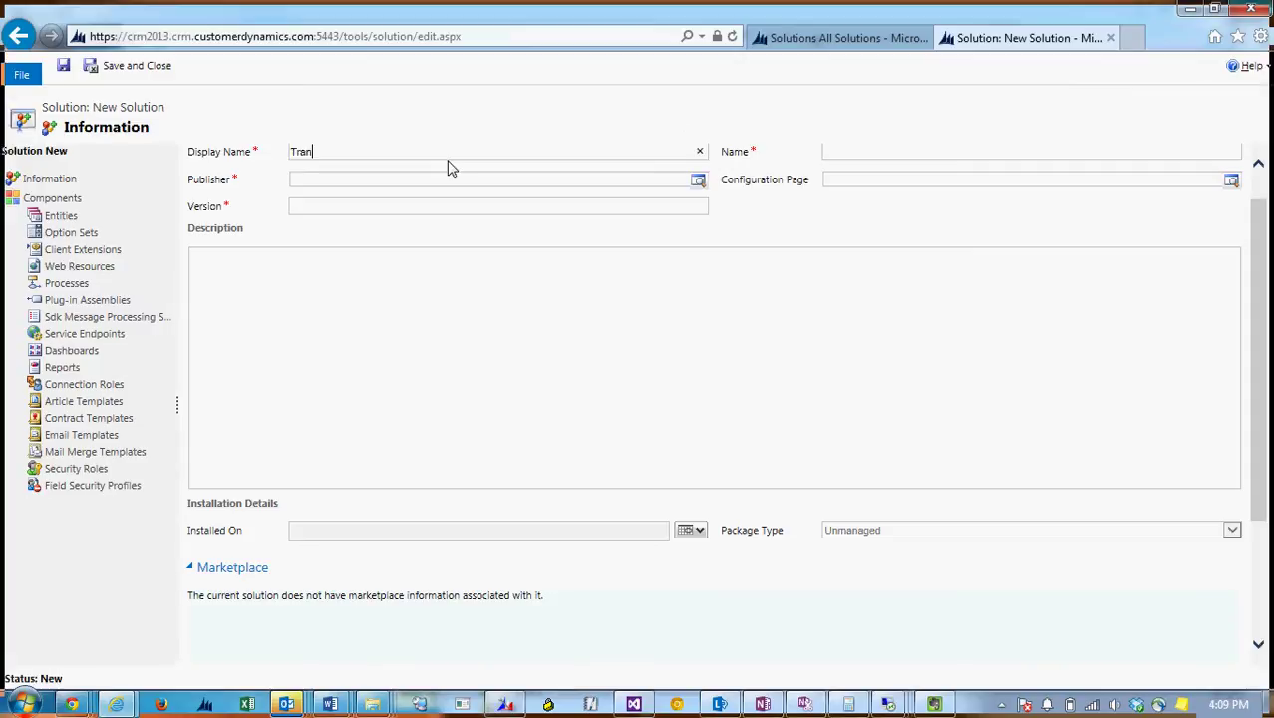
text(slations)
key(Tab)
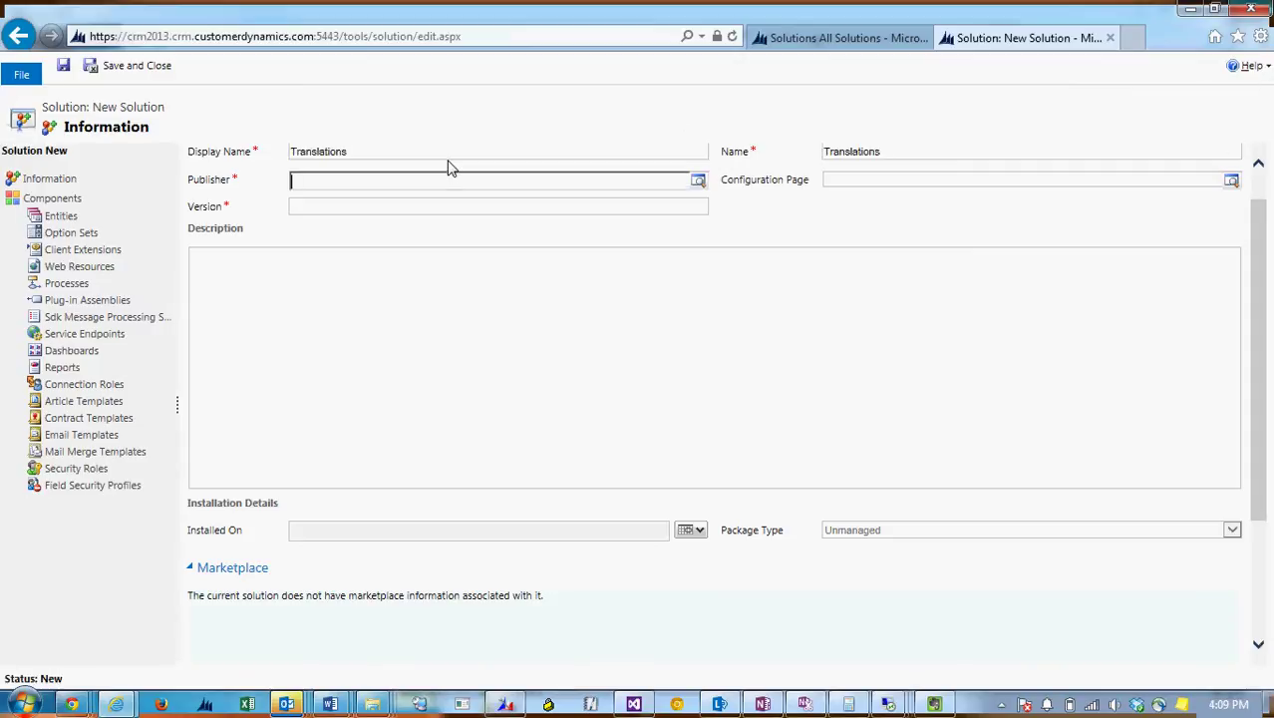
text(D)
key(Return)
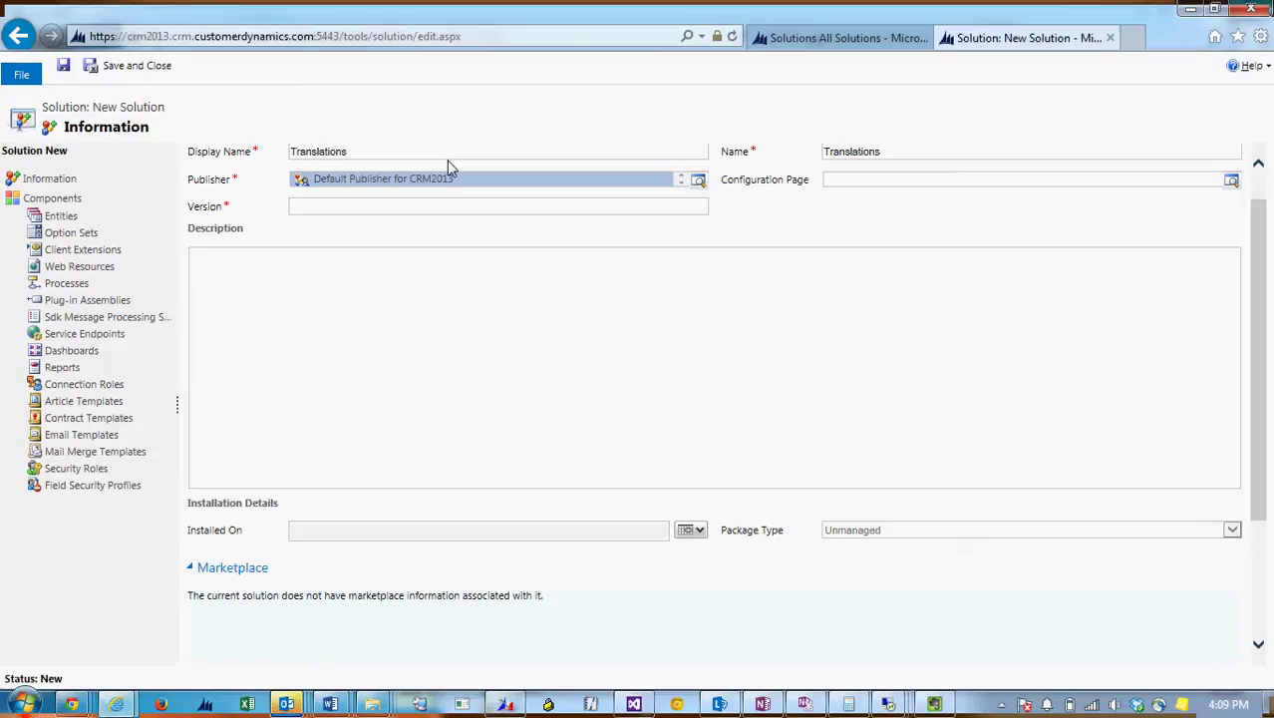
click(411, 206)
text(1.0)
key(Tab)
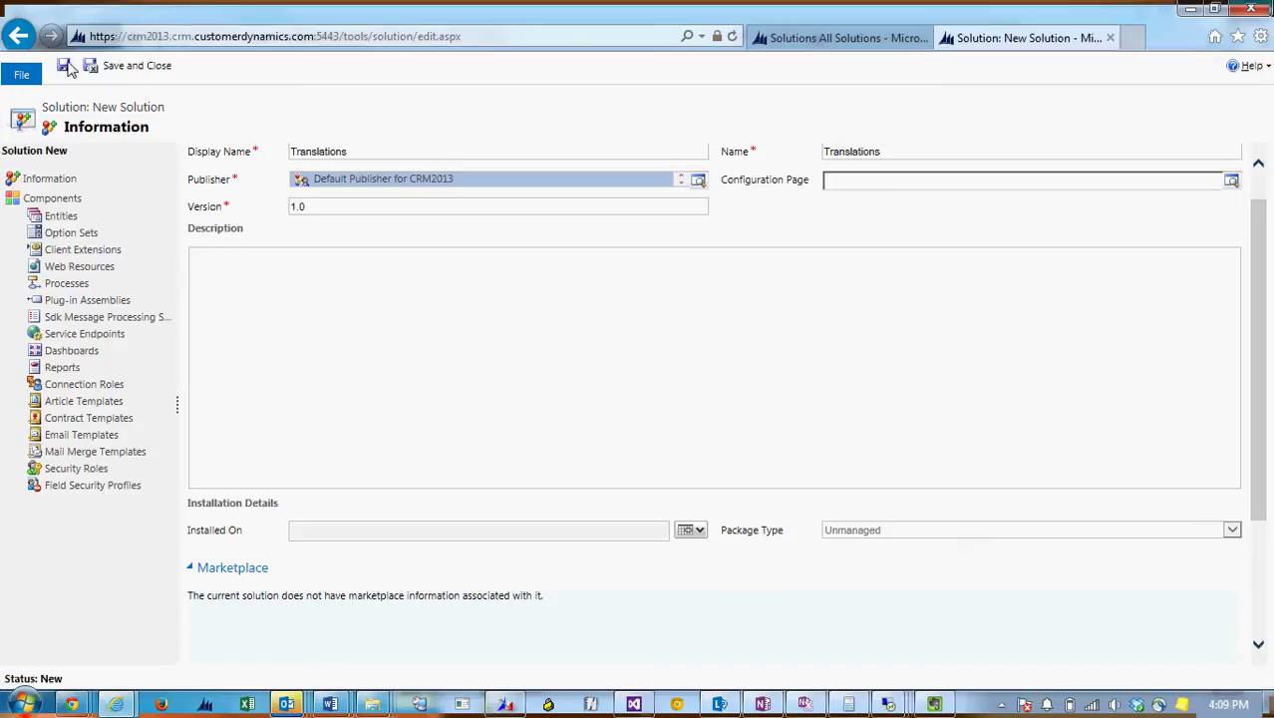
click(65, 65)
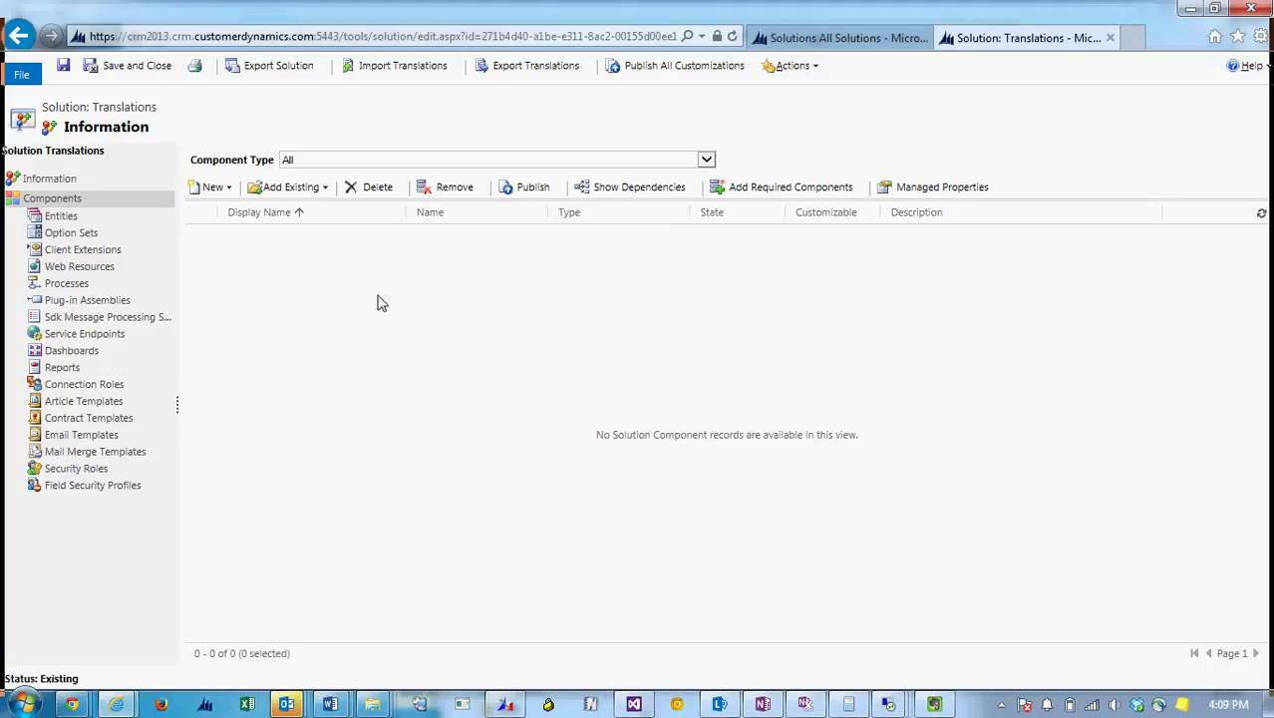
Step: Add the existing Contact entity to the Translations solution without including its missing required components
click(311, 188)
click(285, 213)
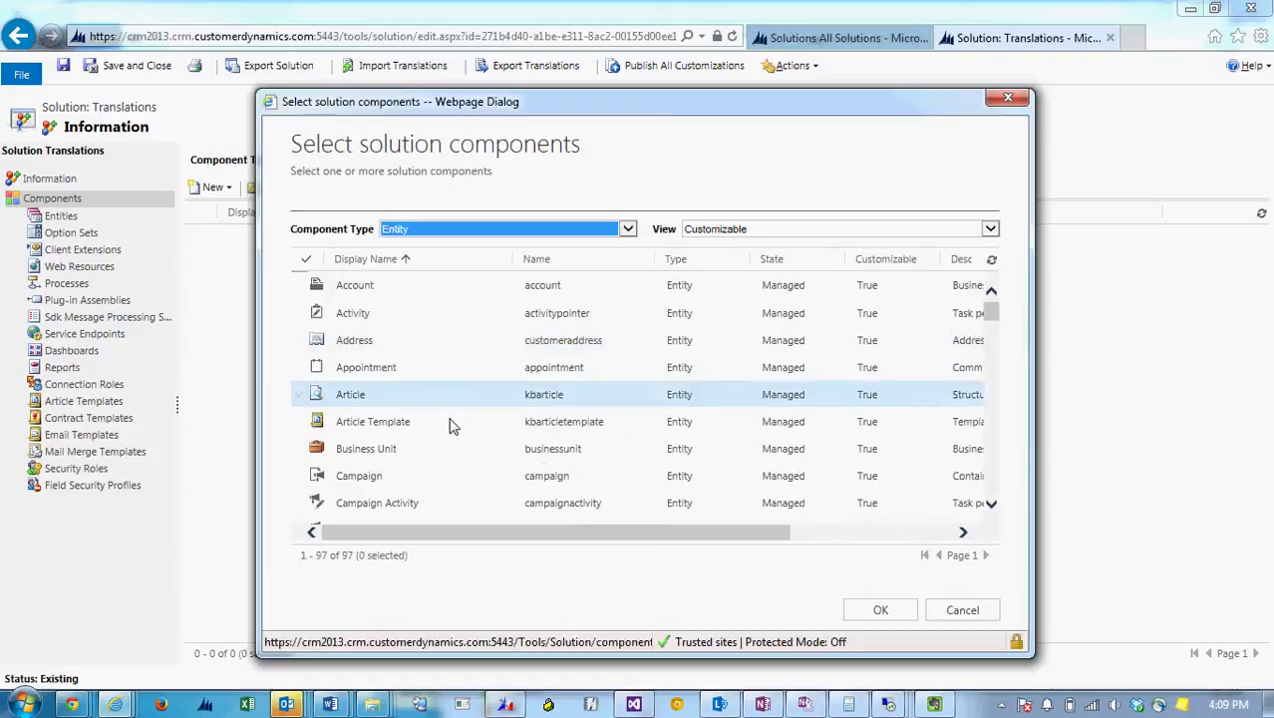
scroll(448, 431, down, 5)
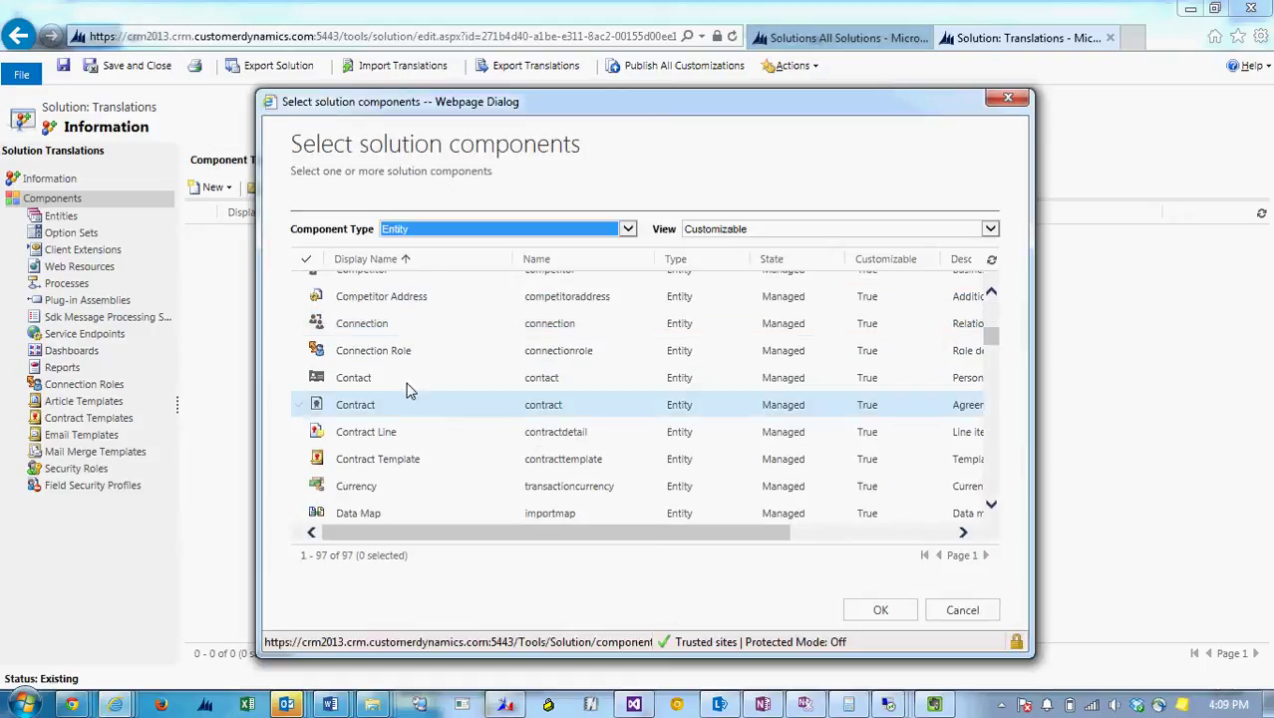
click(399, 378)
key(Return)
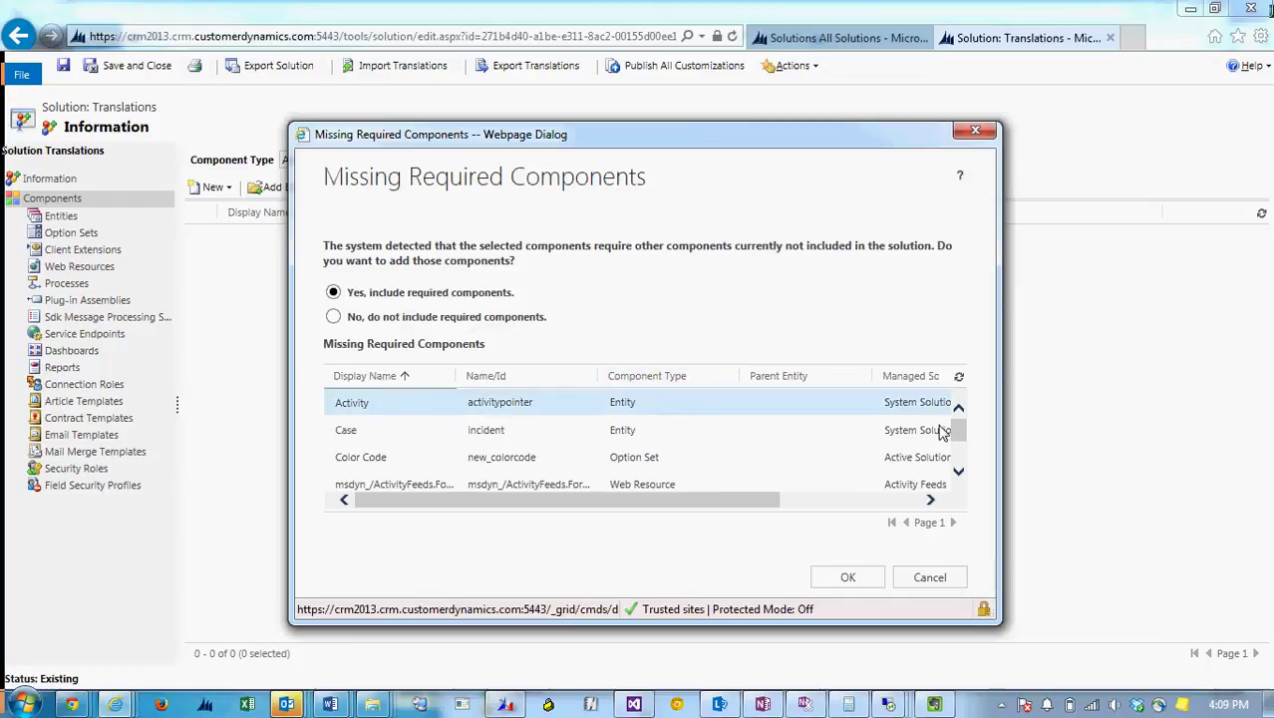
click(335, 317)
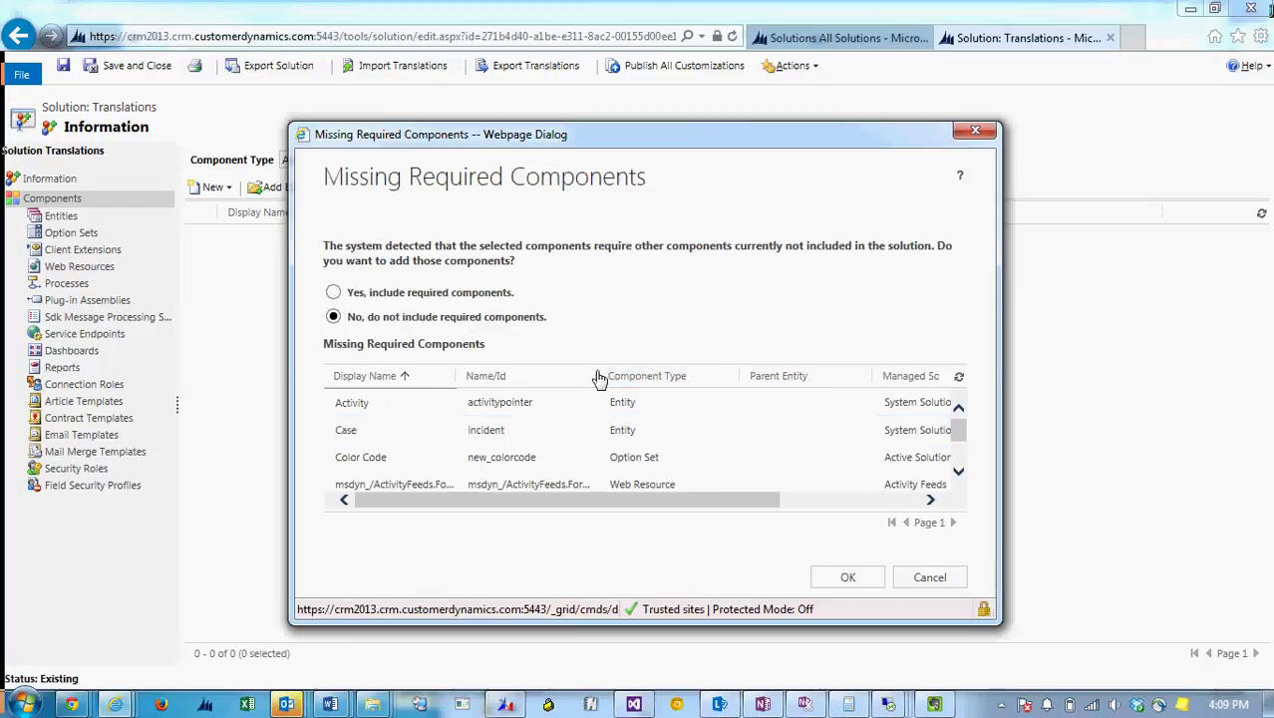
click(848, 579)
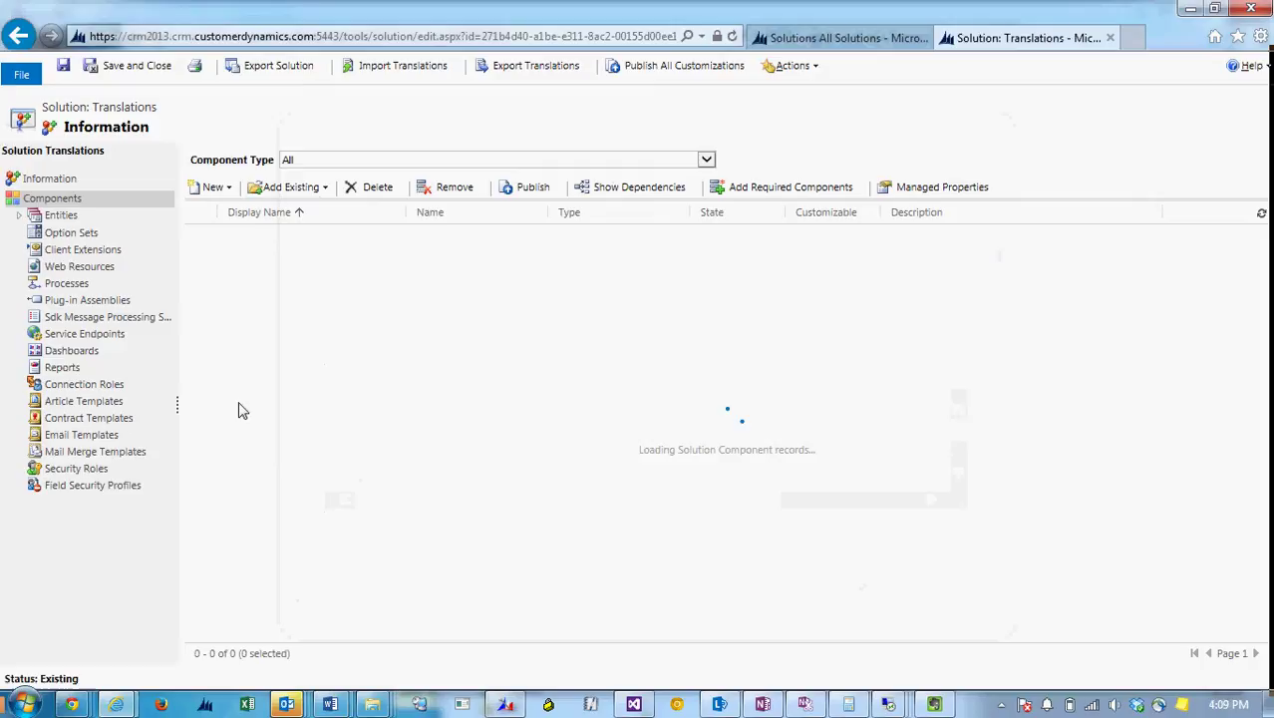
Step: Add the existing Color Code option set to the Translations solution
click(118, 239)
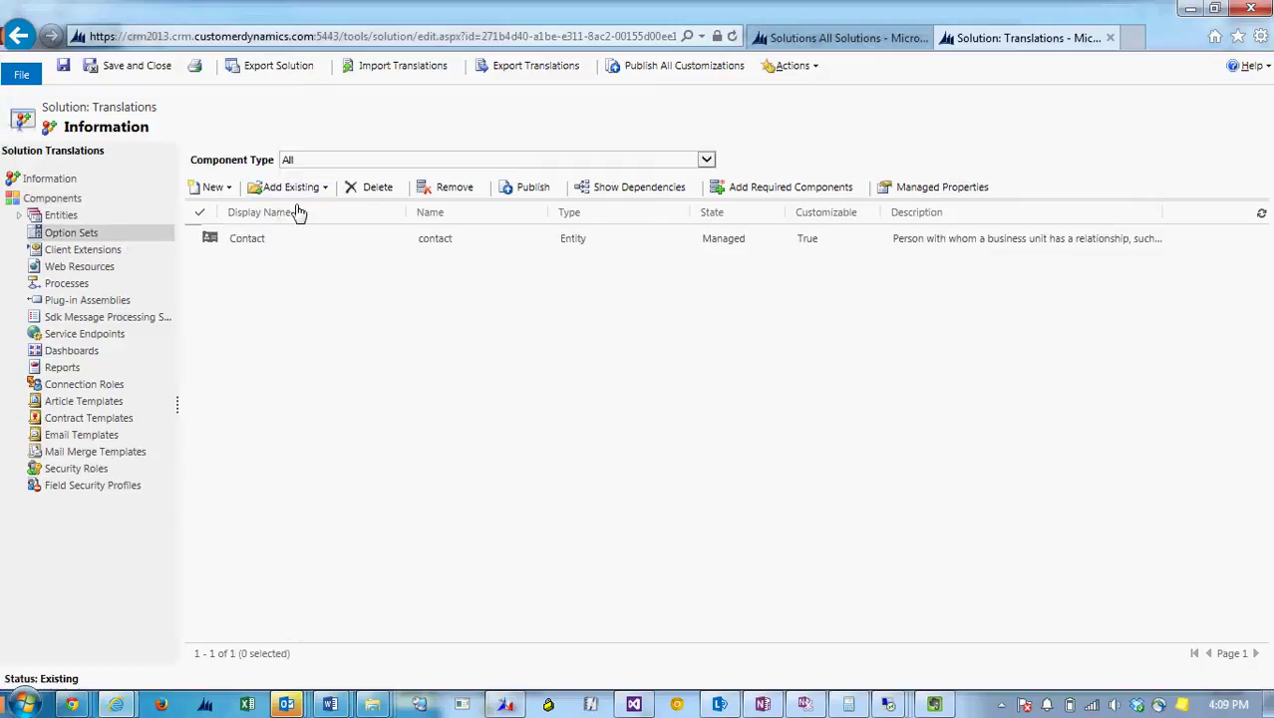
click(294, 188)
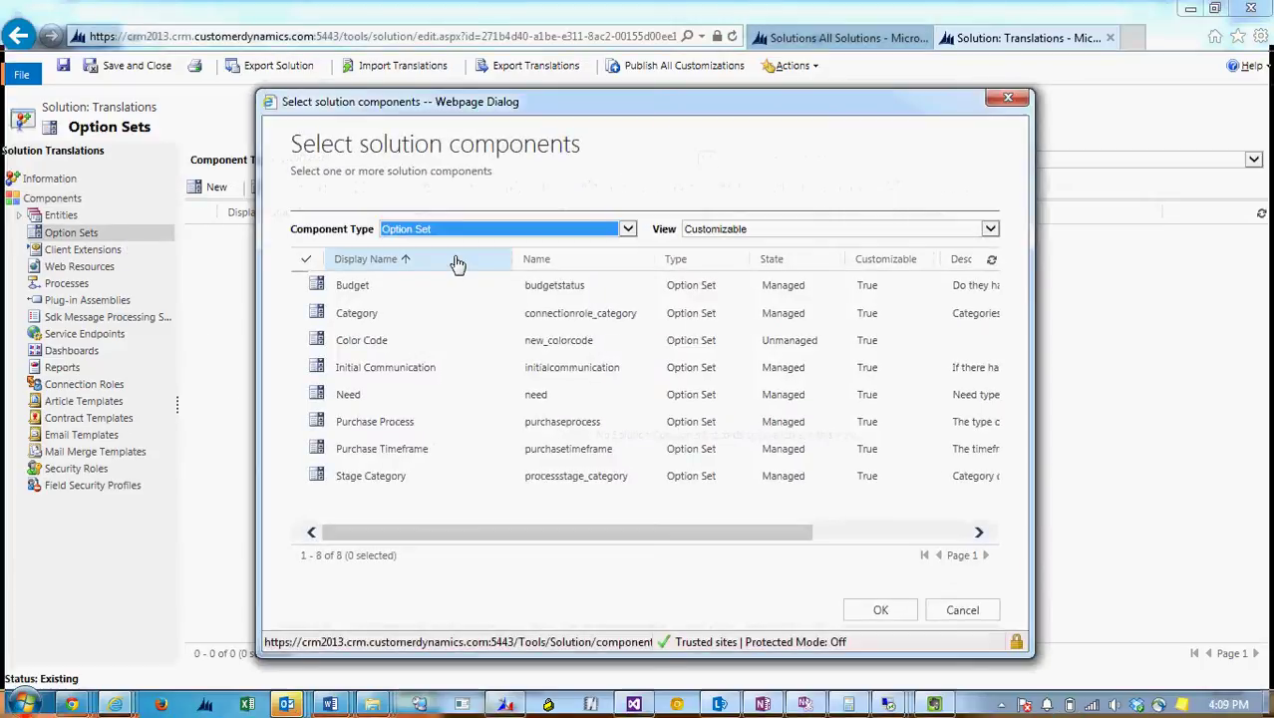
click(434, 342)
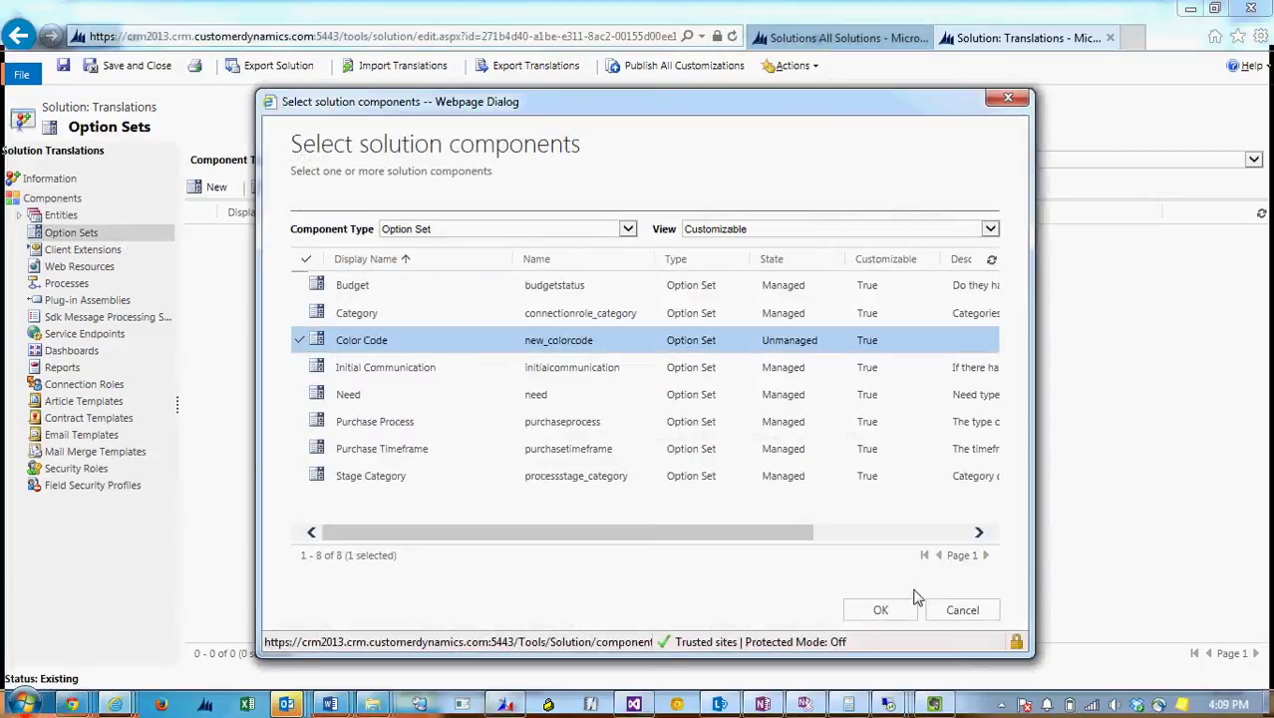
click(895, 612)
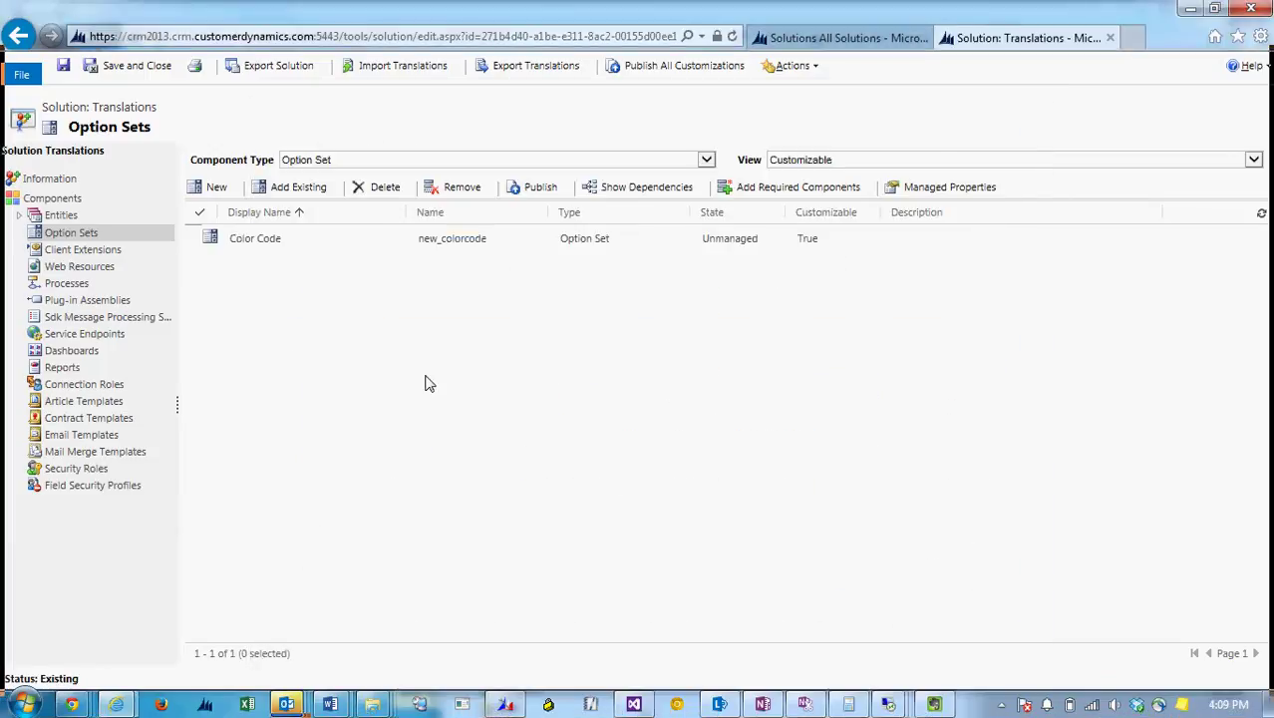
Step: Export the translations for all the solution's components and save CrmTranslations_Translations_1_0.zip in the Downloads folder
click(59, 200)
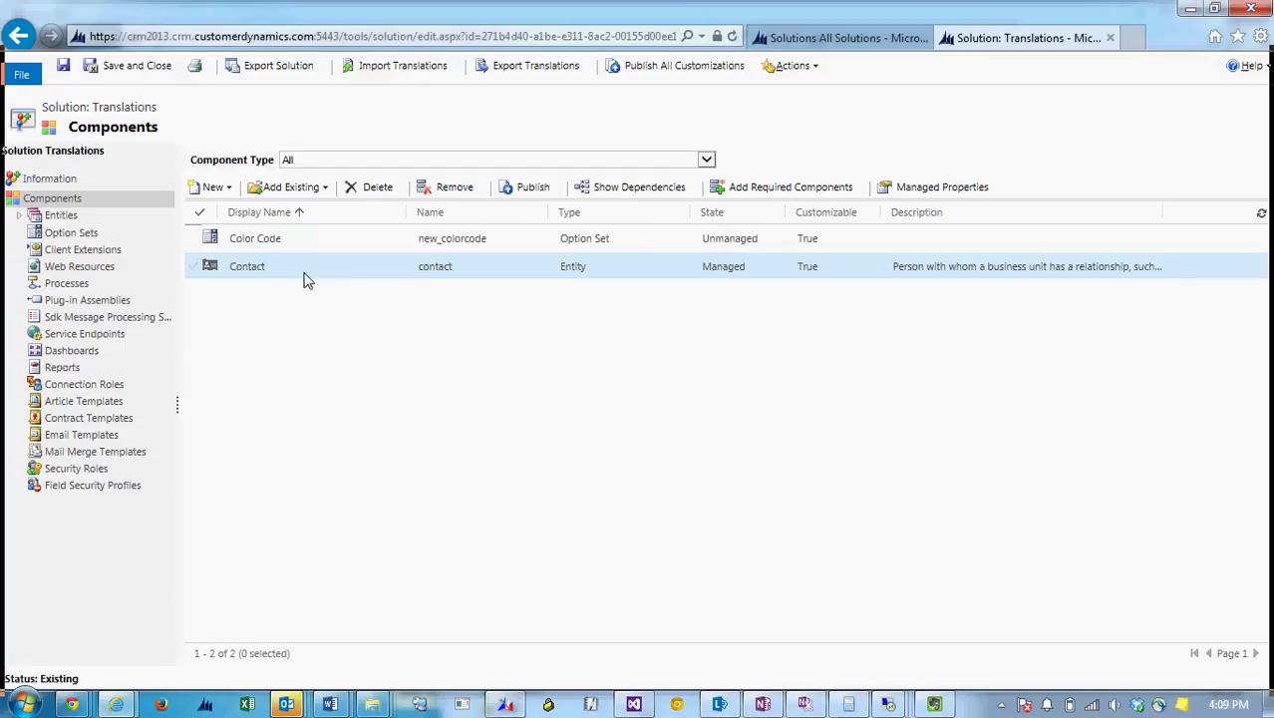
click(476, 66)
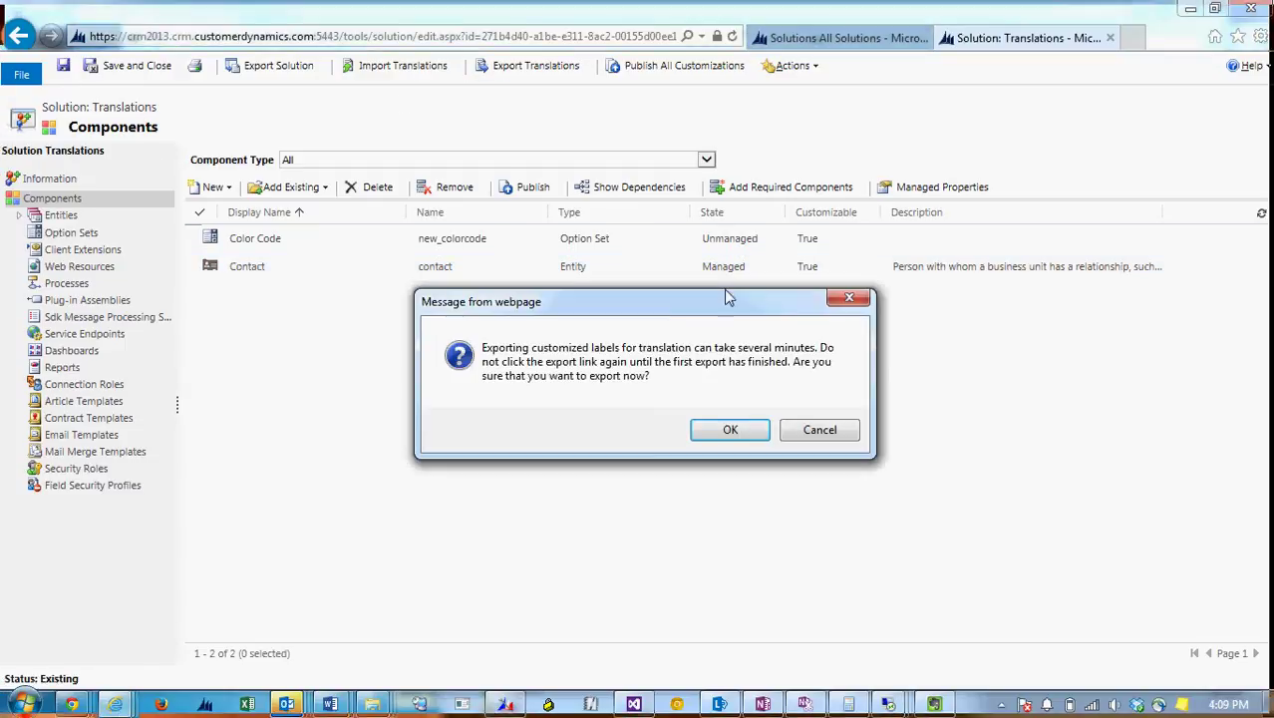
click(730, 430)
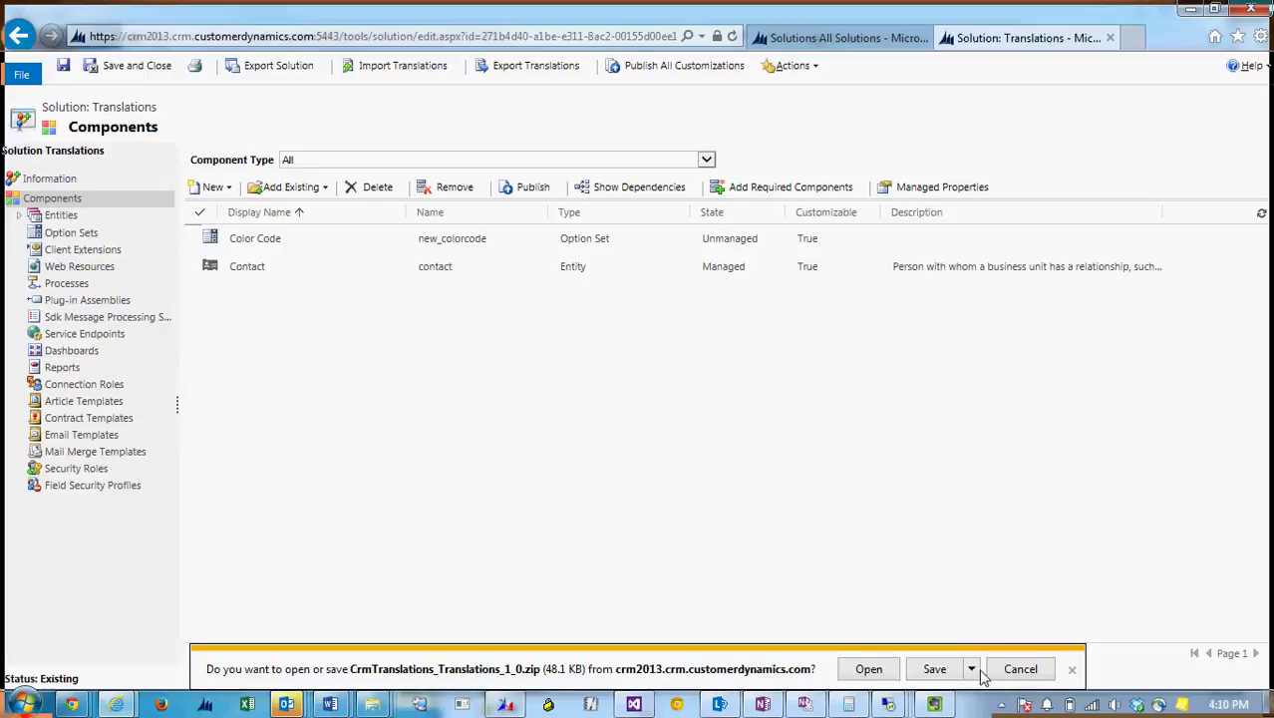
click(971, 669)
click(1019, 644)
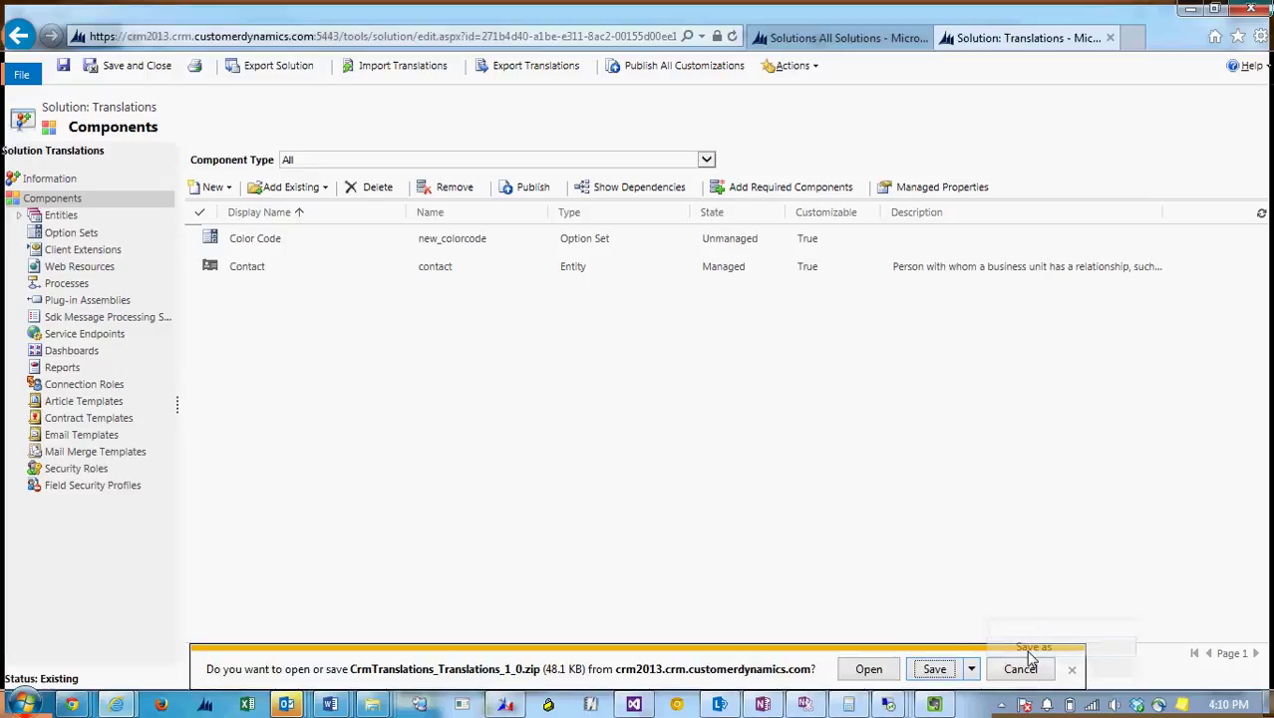
click(927, 580)
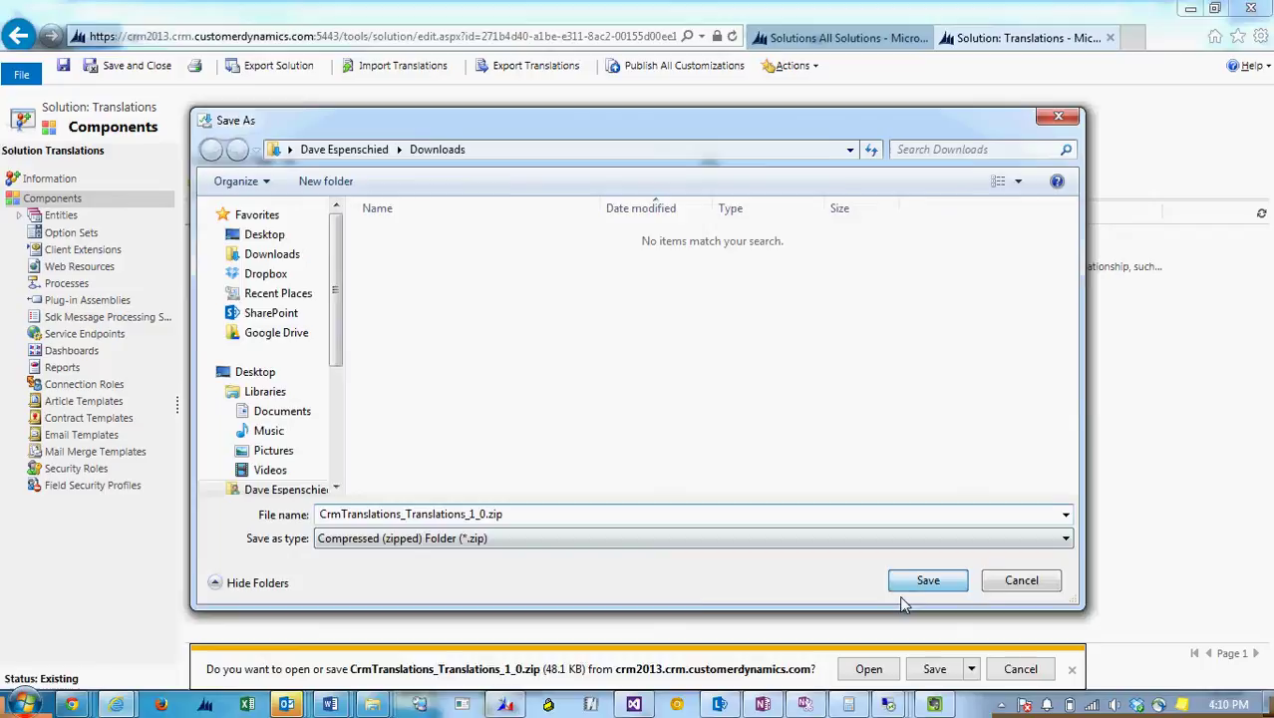
Step: Open the Downloads folder and extract CrmTranslations_Translations_1_0.zip into a folder of the same name
click(915, 668)
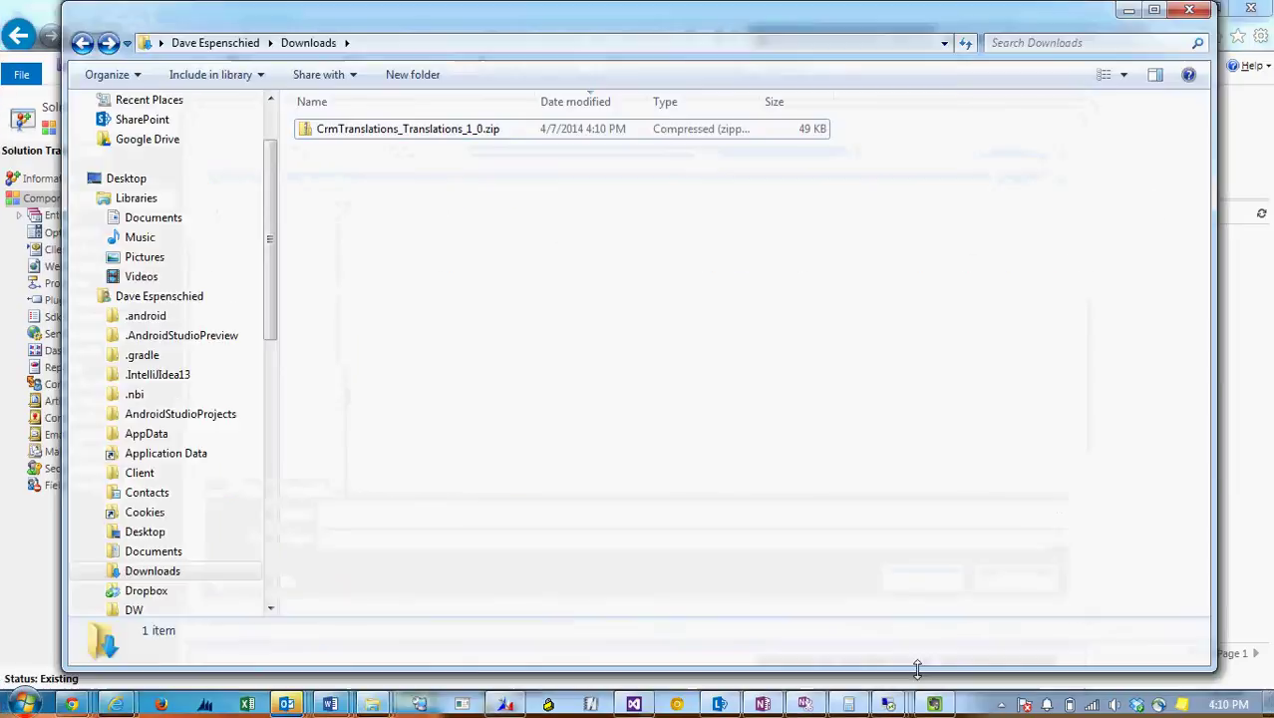
right_click(395, 132)
click(454, 194)
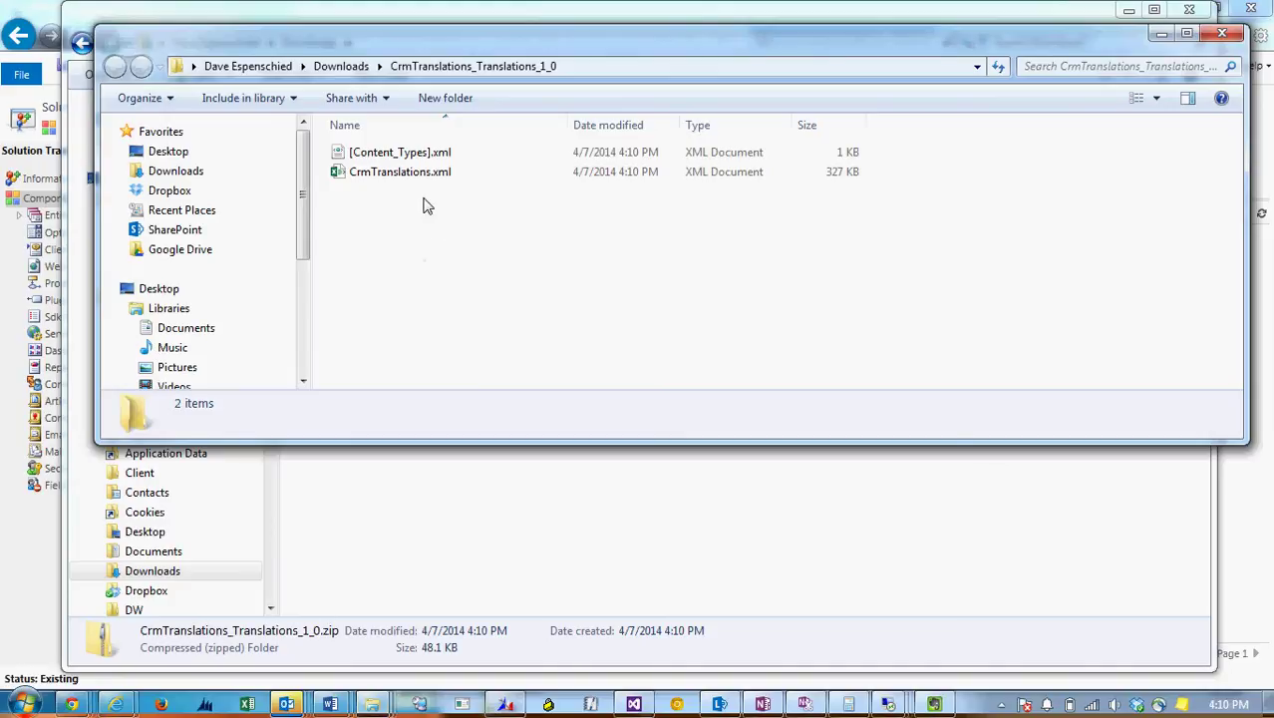
Step: Open the extracted CrmTranslations.xml file in Excel
click(408, 180)
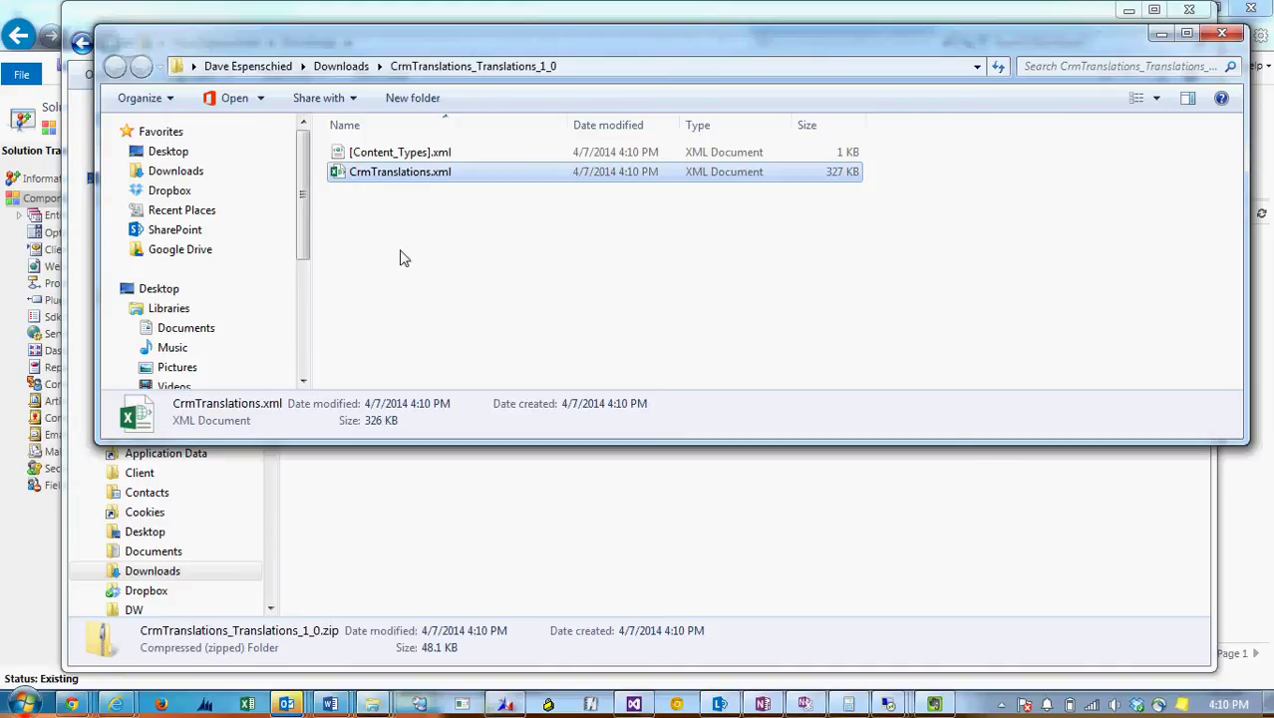
click(249, 705)
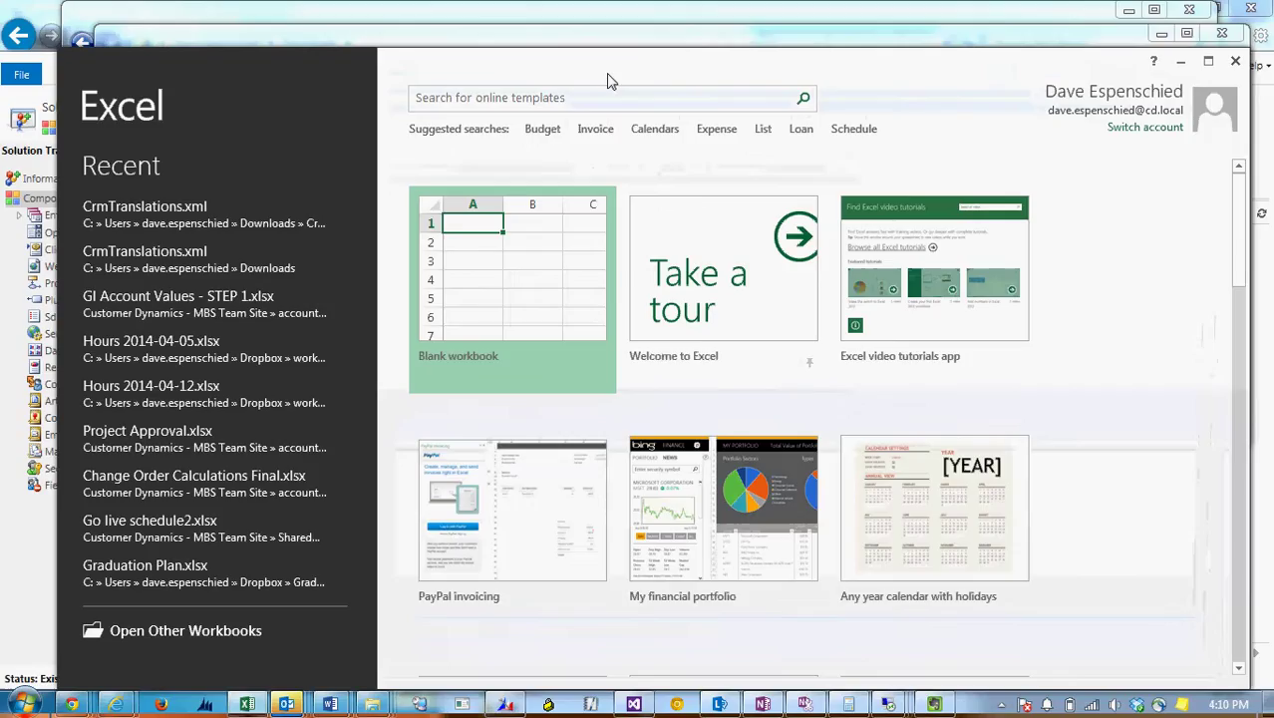
drag(611, 79, 605, 322)
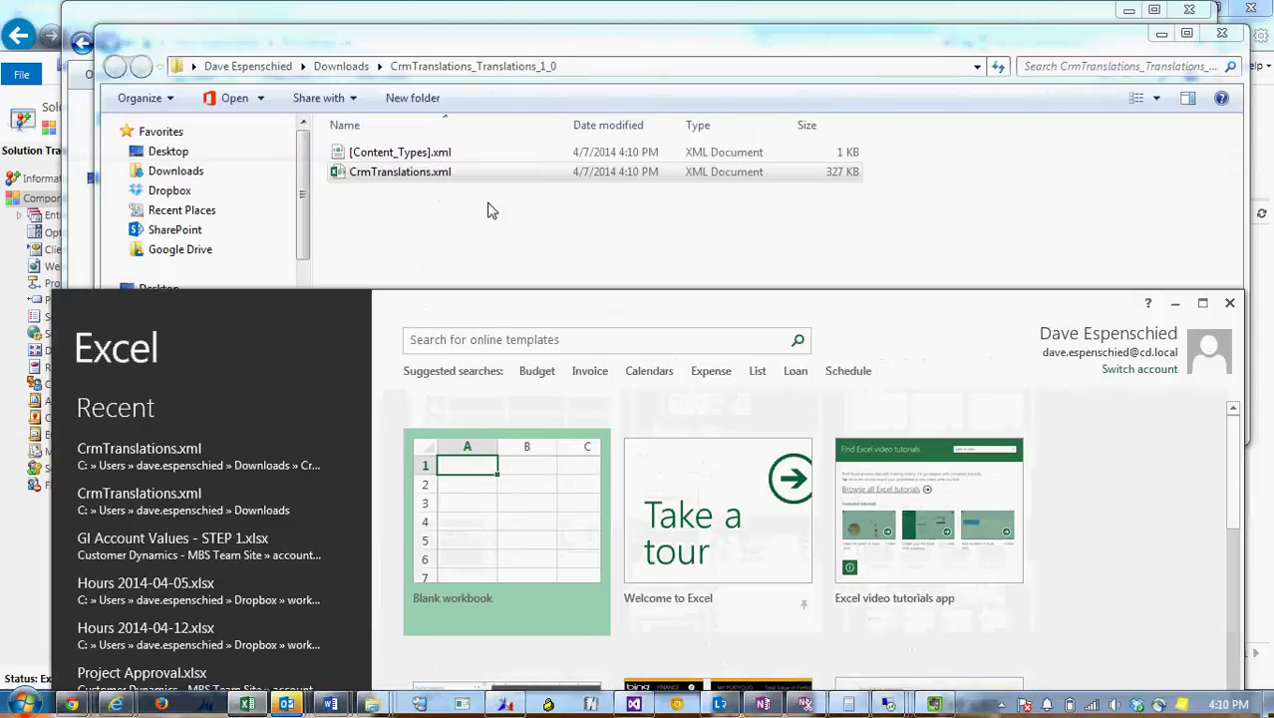
double_click(429, 178)
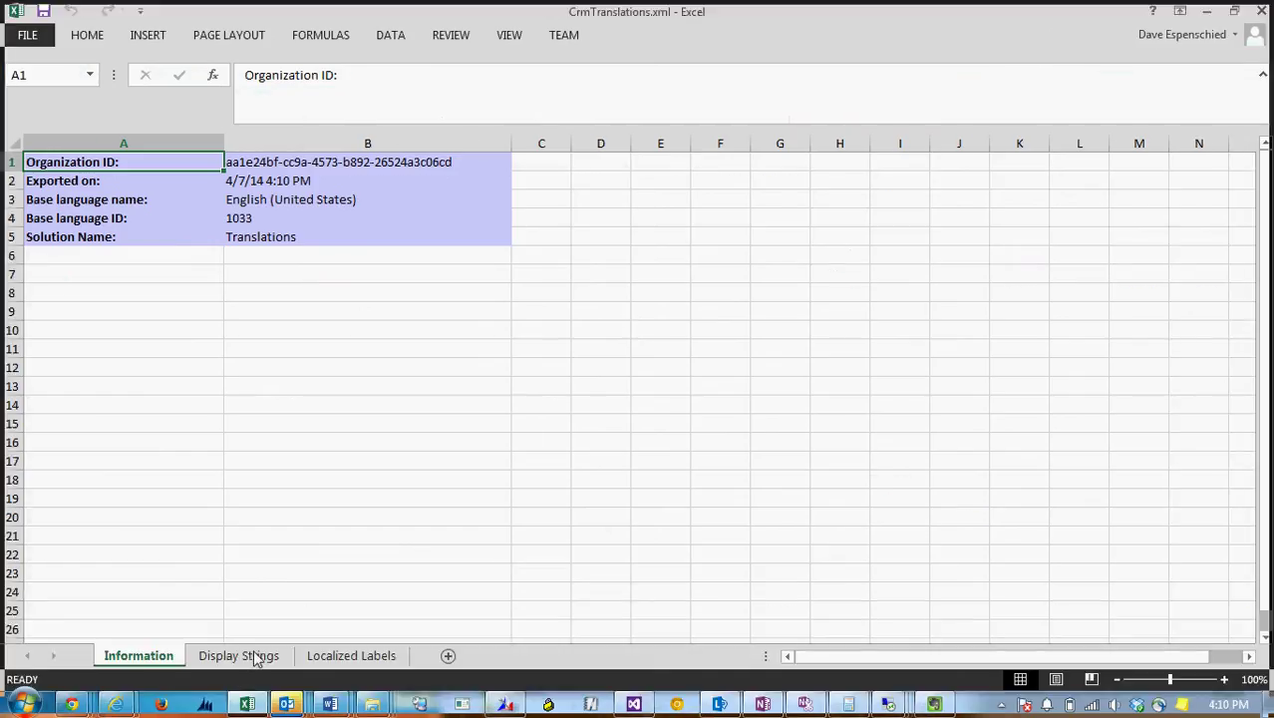
Step: Review the contact entity's English (1033) and German (1031) texts on the Display Strings sheet
click(249, 656)
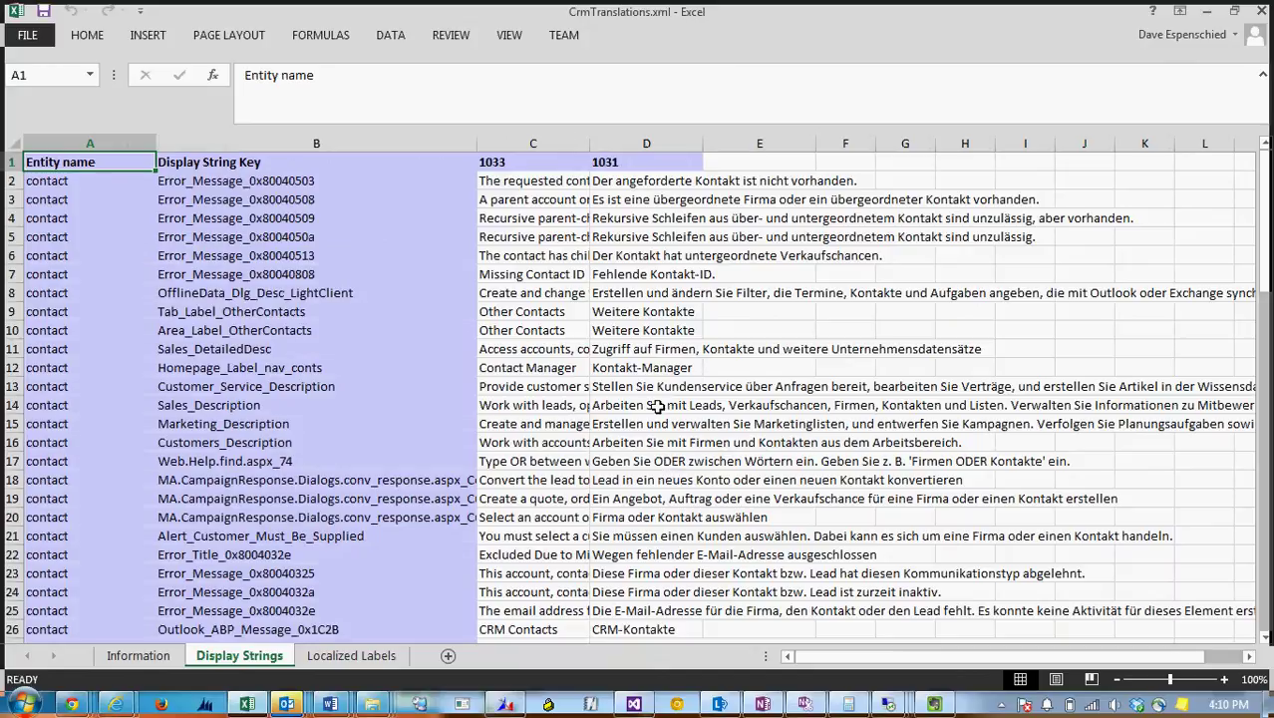
scroll(742, 395, down, 6)
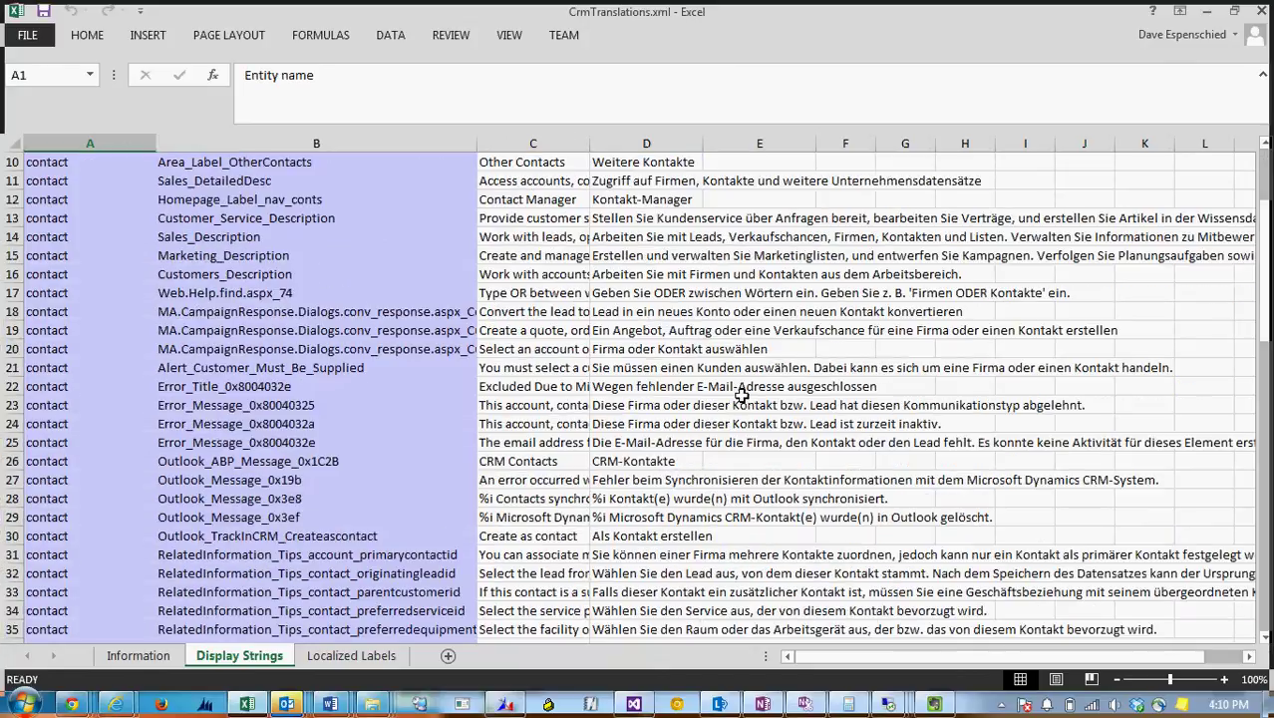
scroll(742, 396, up, 1)
scroll(742, 396, up, 5)
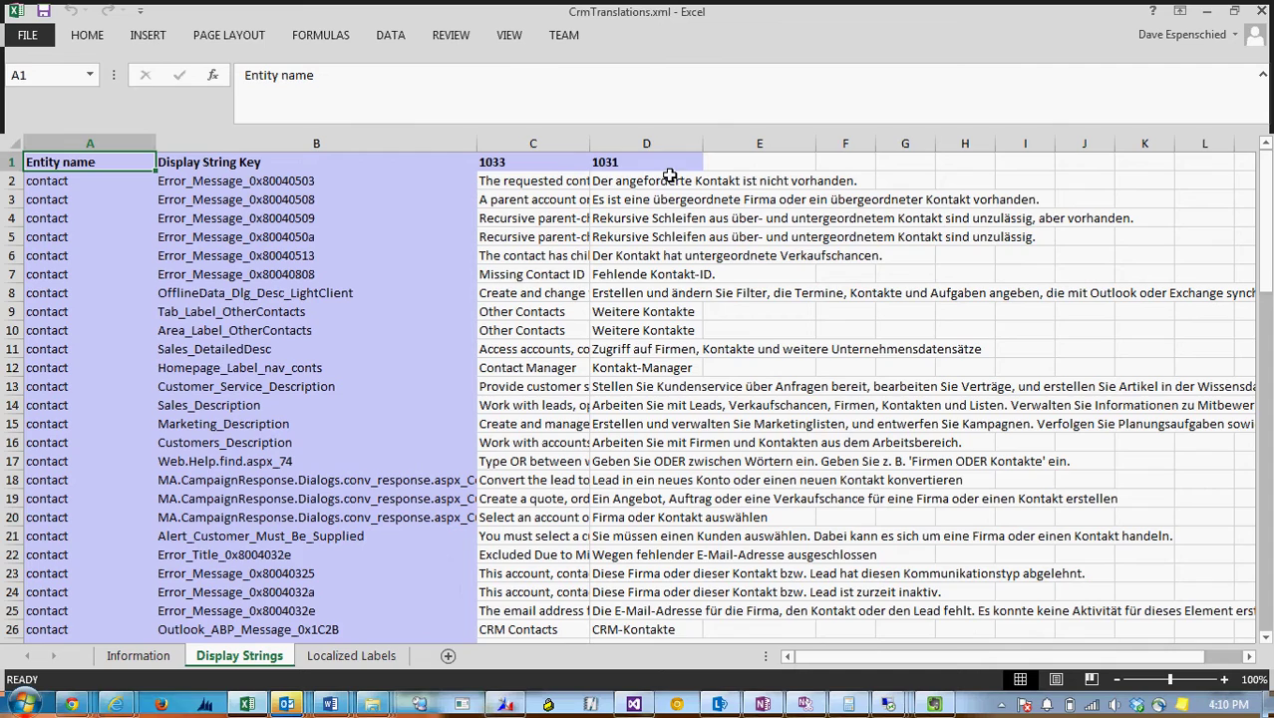
scroll(663, 166, down, 1)
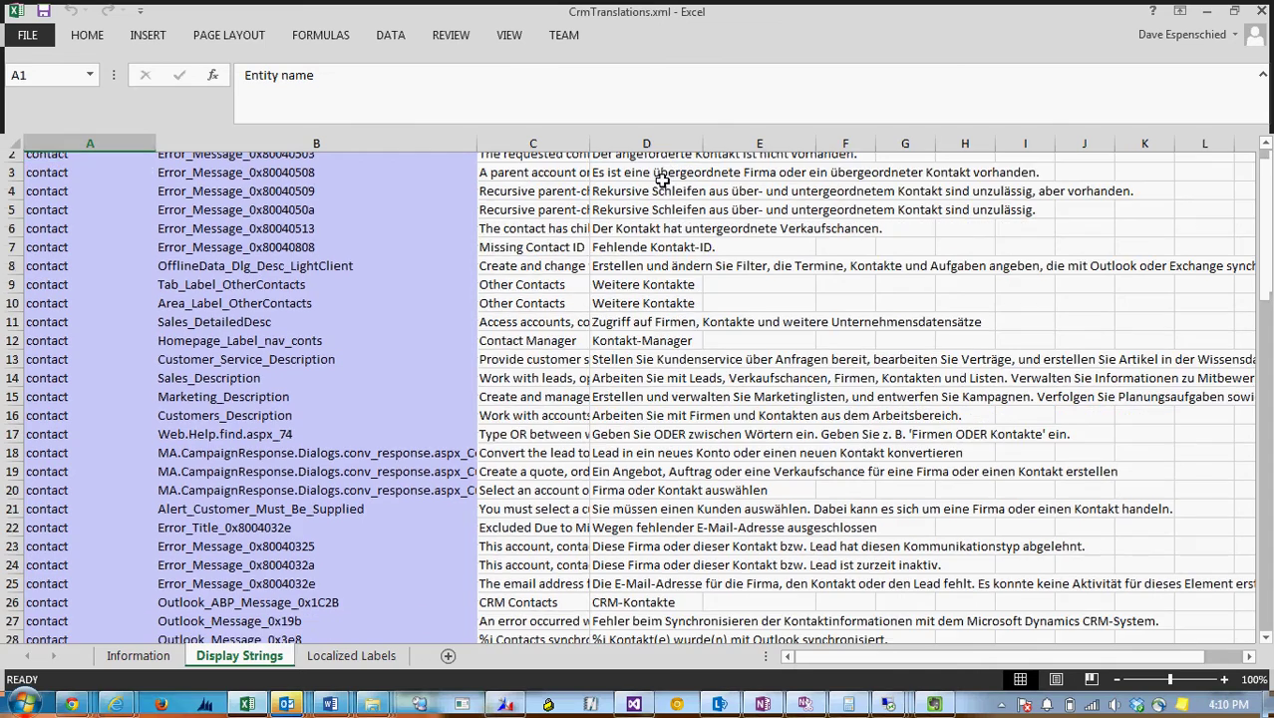
Step: Look through the remaining contact rows of the Display Strings sheet down to the last entry
scroll(661, 181, down, 9)
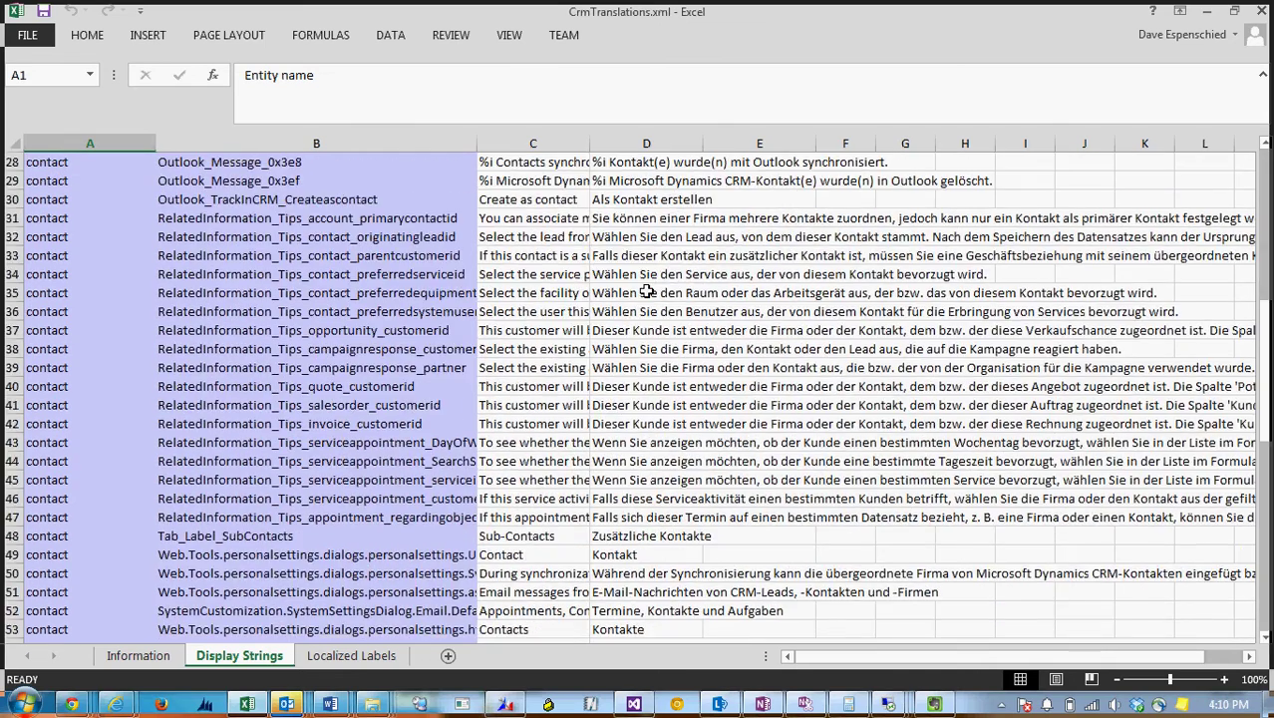
scroll(646, 292, down, 18)
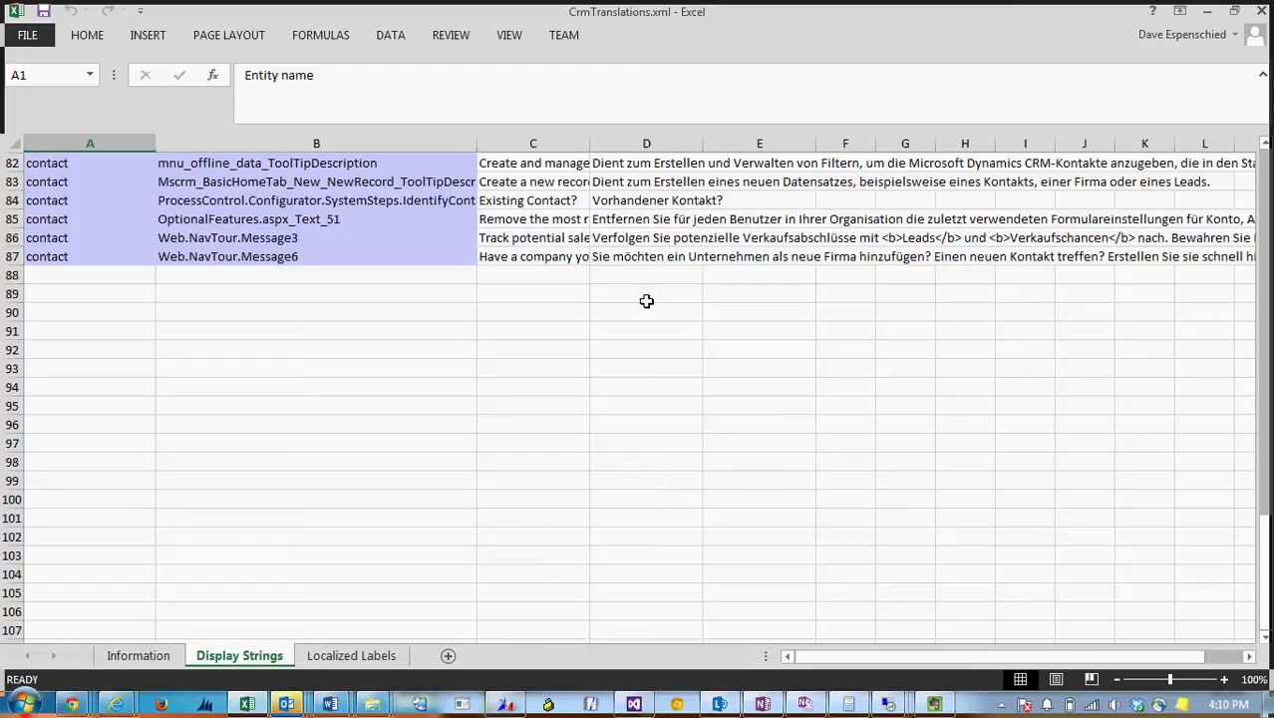
scroll(646, 301, up, 6)
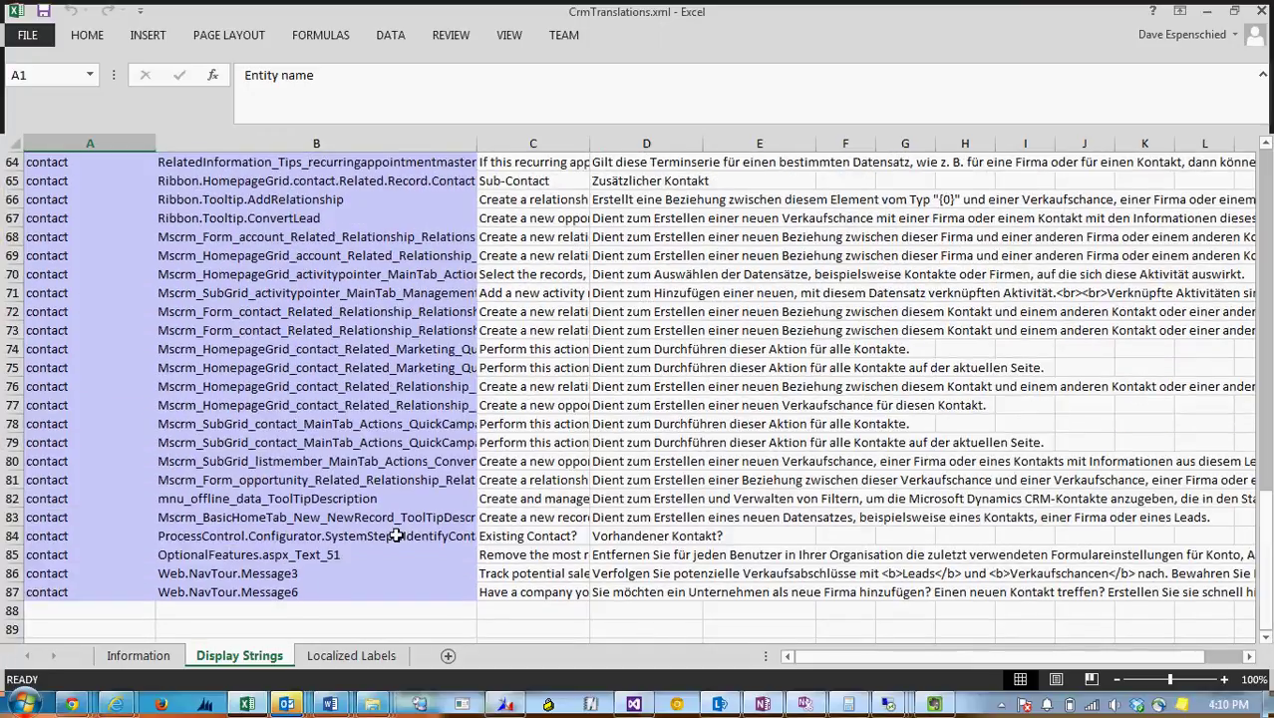
Step: On the Localized Labels sheet, enter Farbe as the German (1031) display name of the contact's Color Code field in E327
click(351, 655)
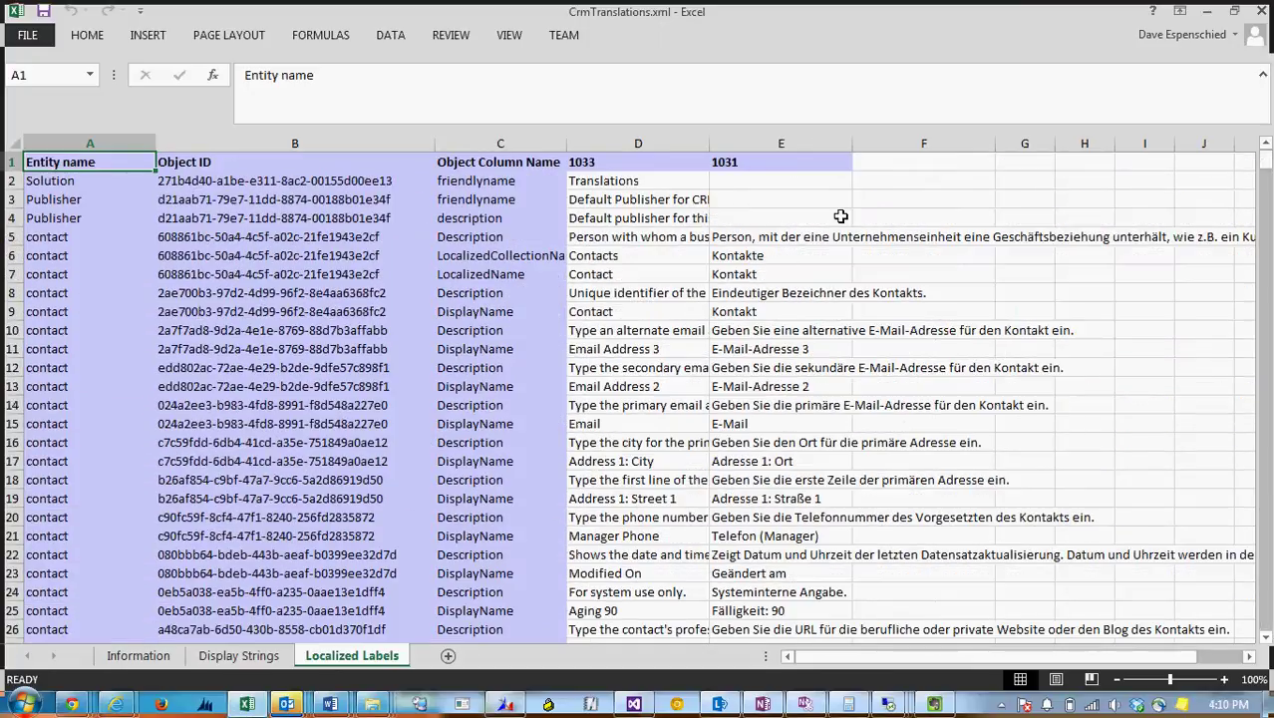
scroll(827, 228, down, 12)
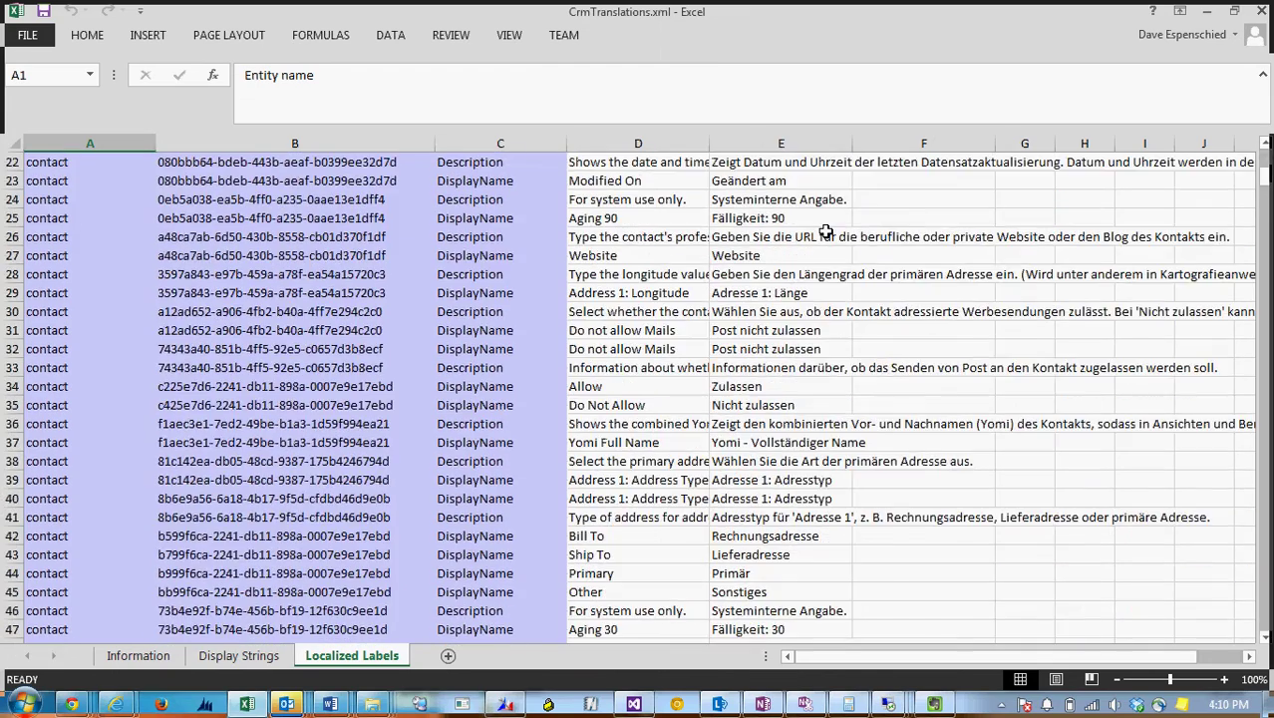
scroll(826, 228, down, 12)
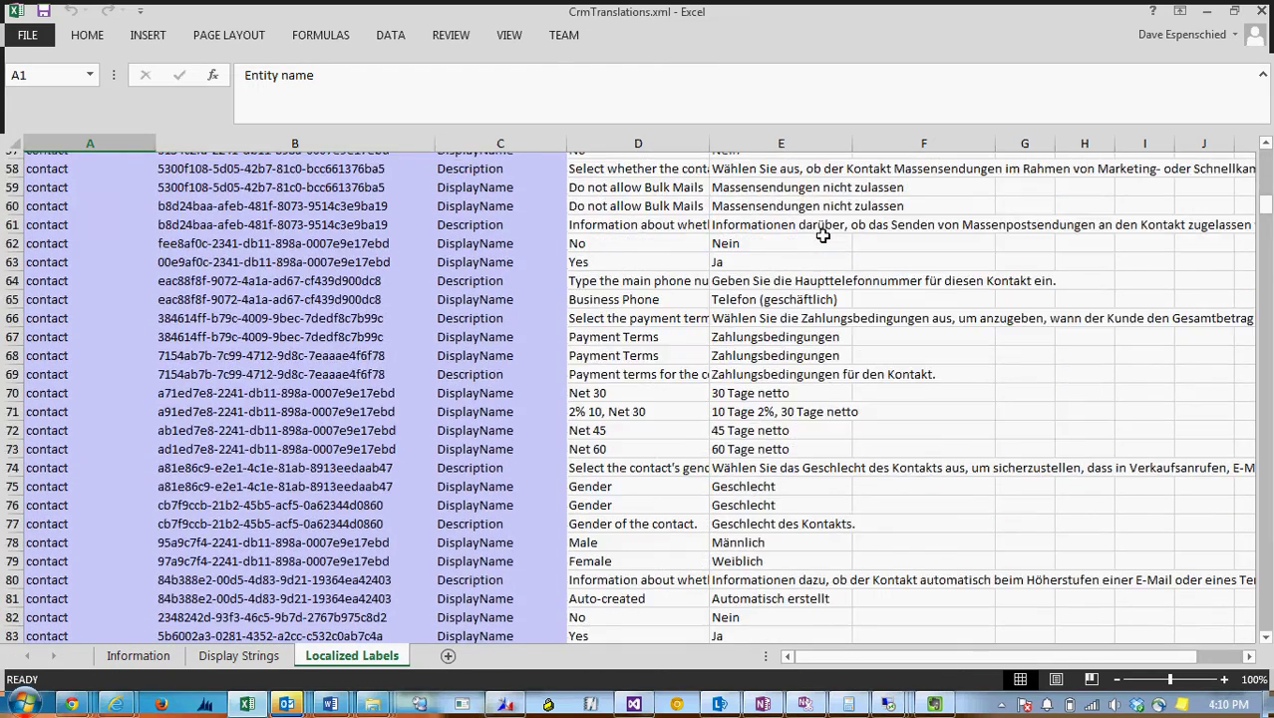
scroll(823, 235, down, 13)
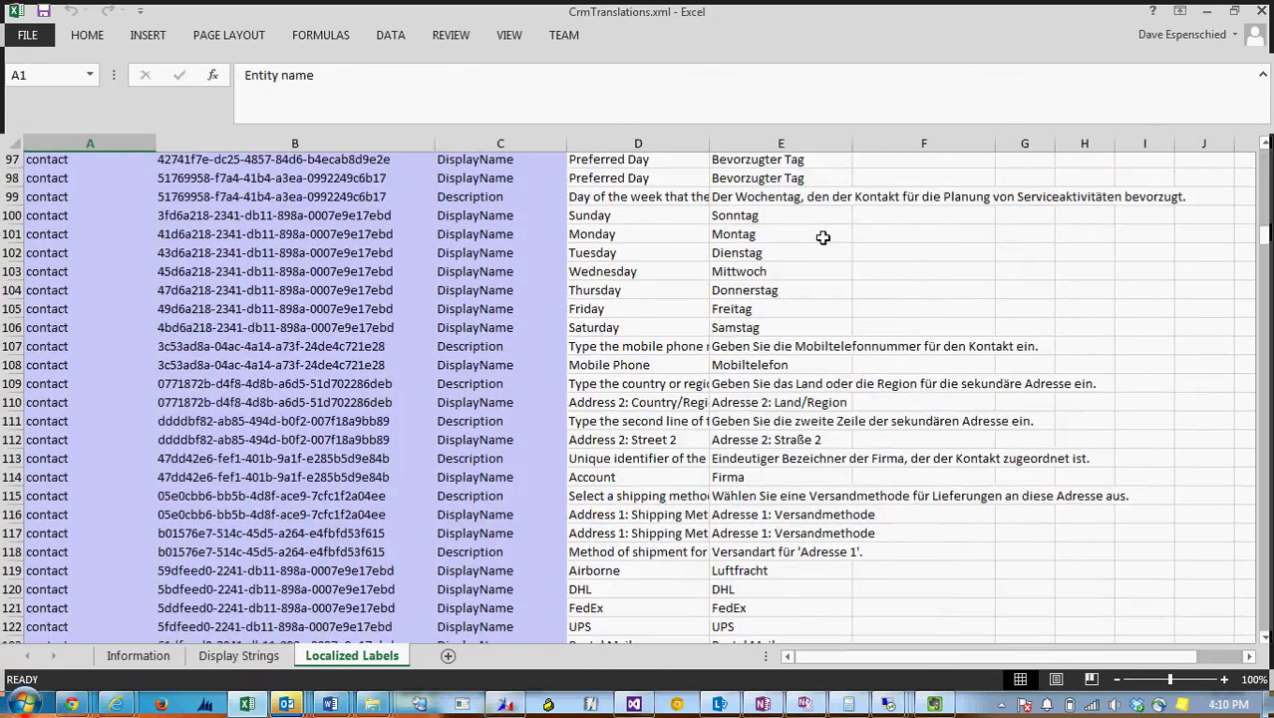
scroll(822, 237, down, 15)
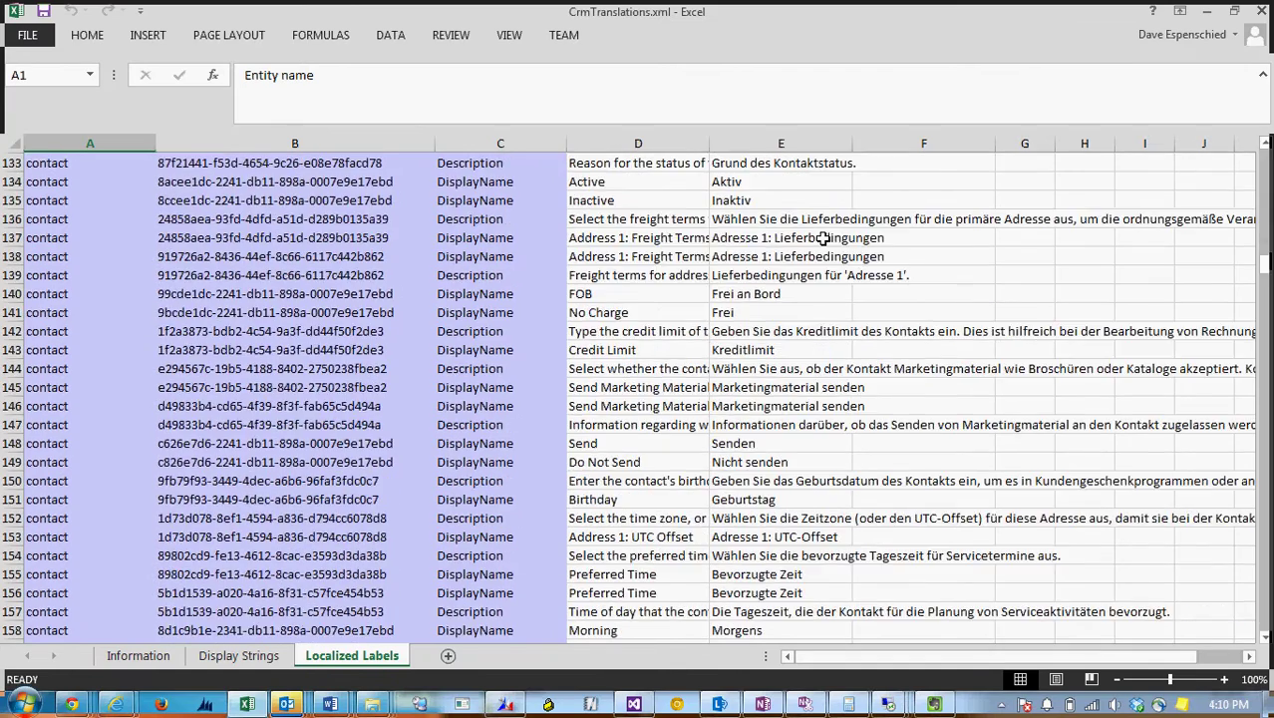
scroll(822, 239, down, 20)
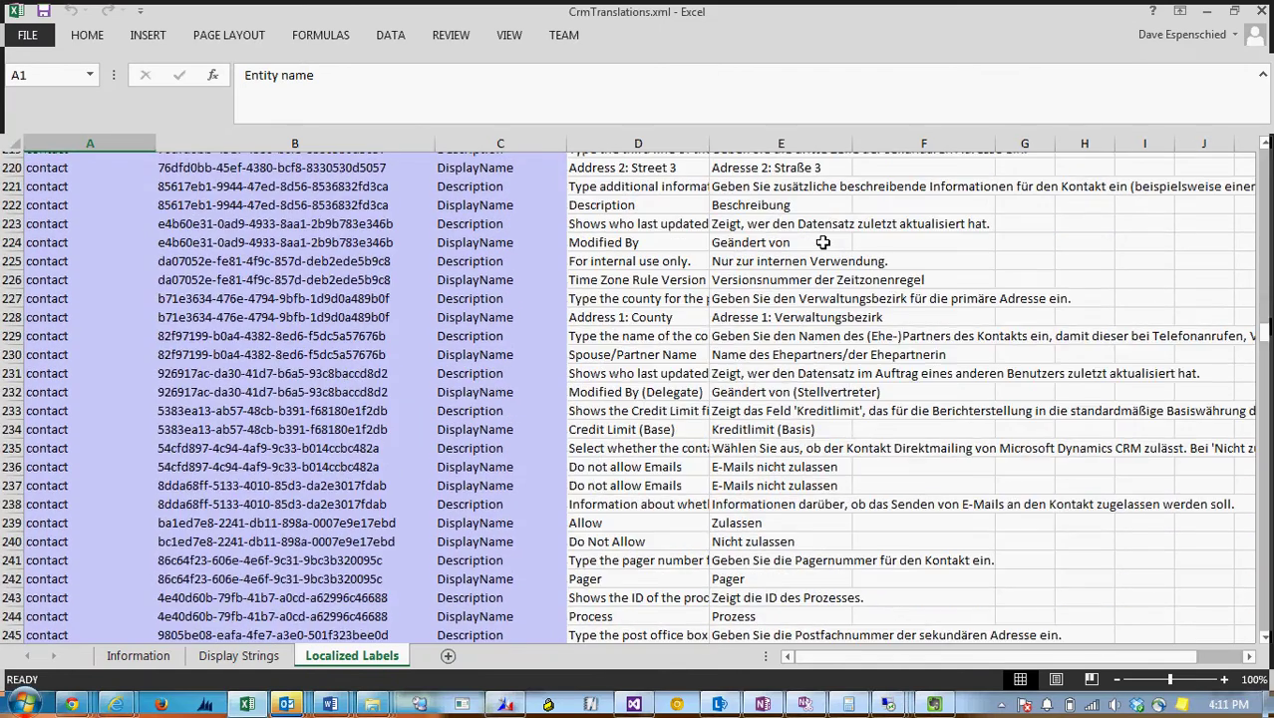
scroll(822, 243, down, 20)
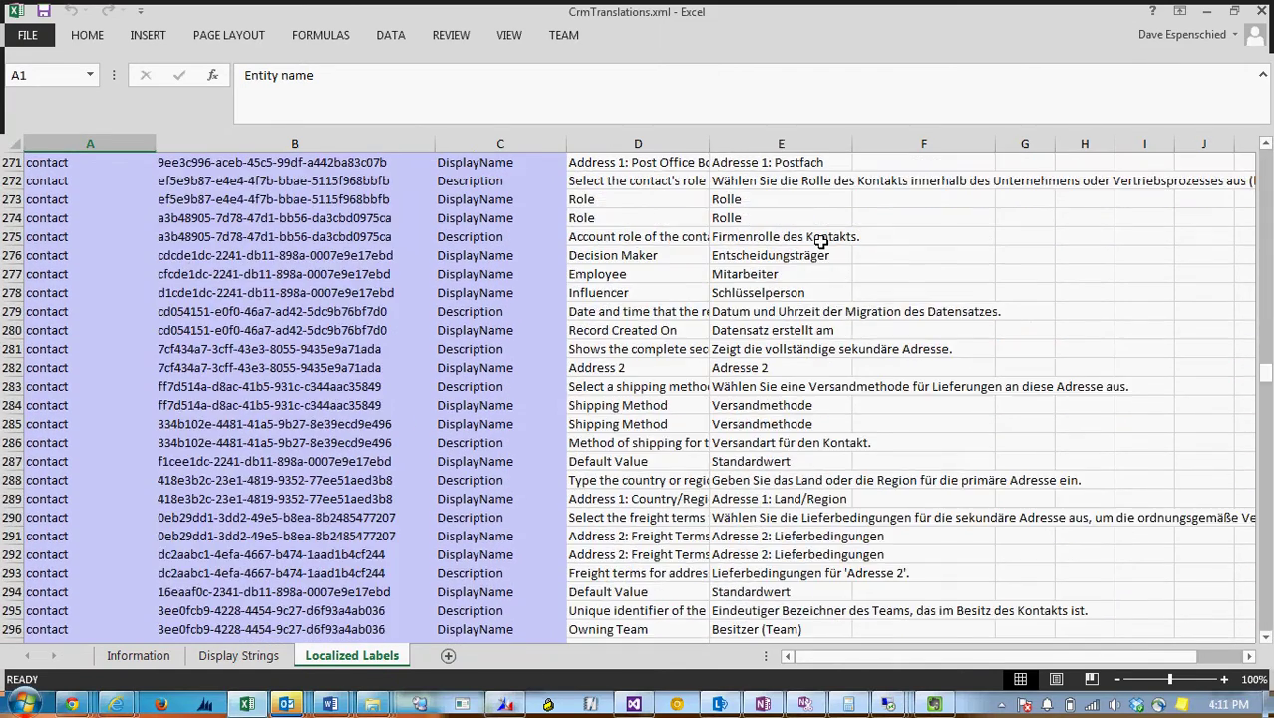
scroll(819, 241, down, 3)
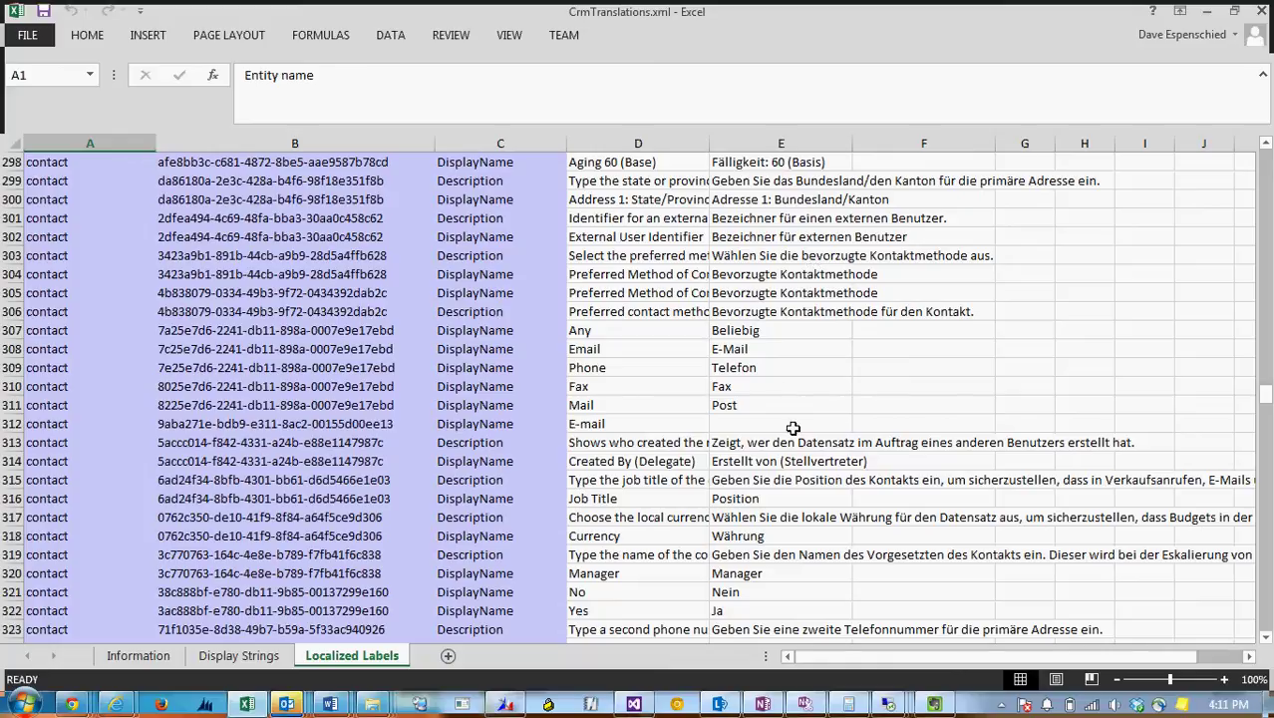
scroll(795, 433, down, 3)
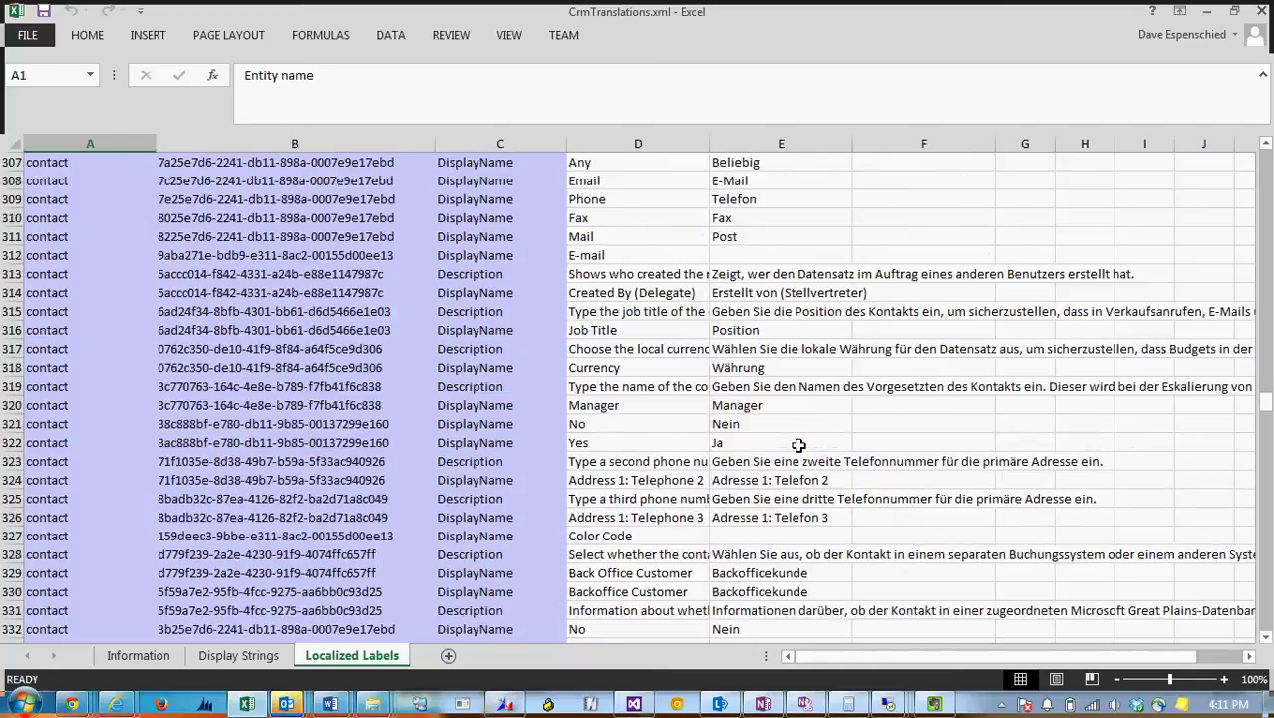
scroll(798, 446, down, 3)
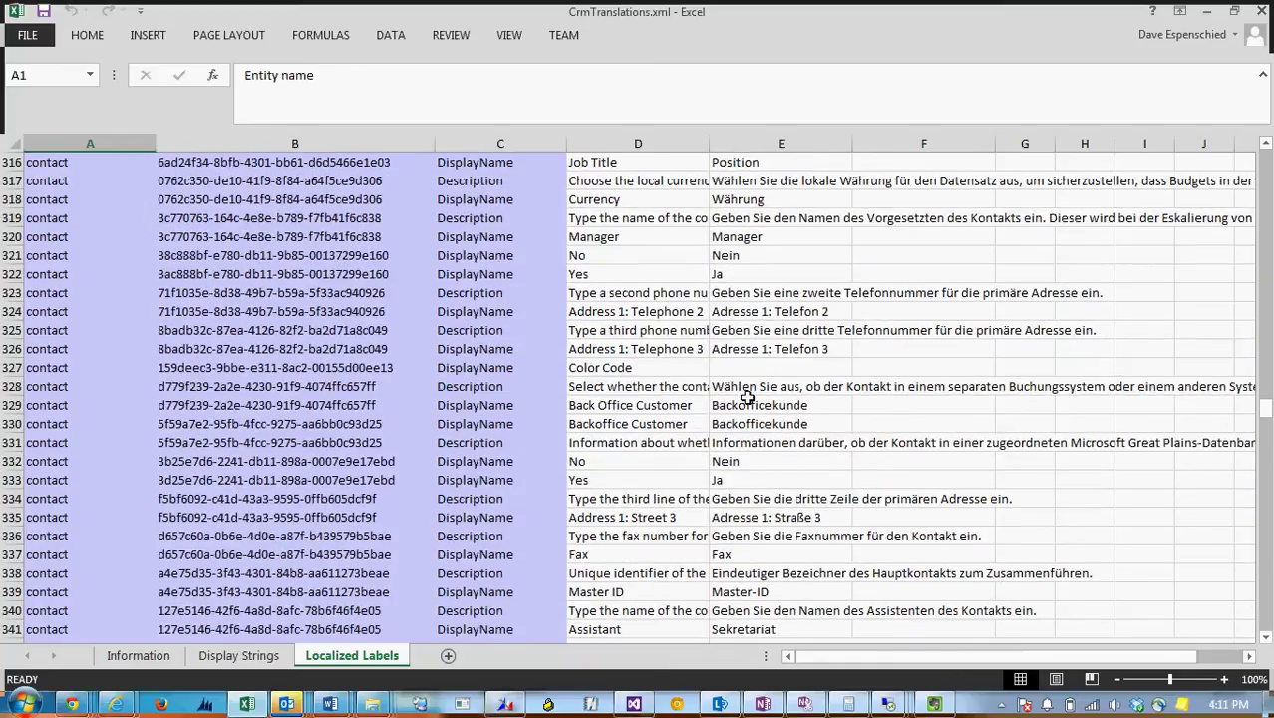
scroll(783, 329, up, 3)
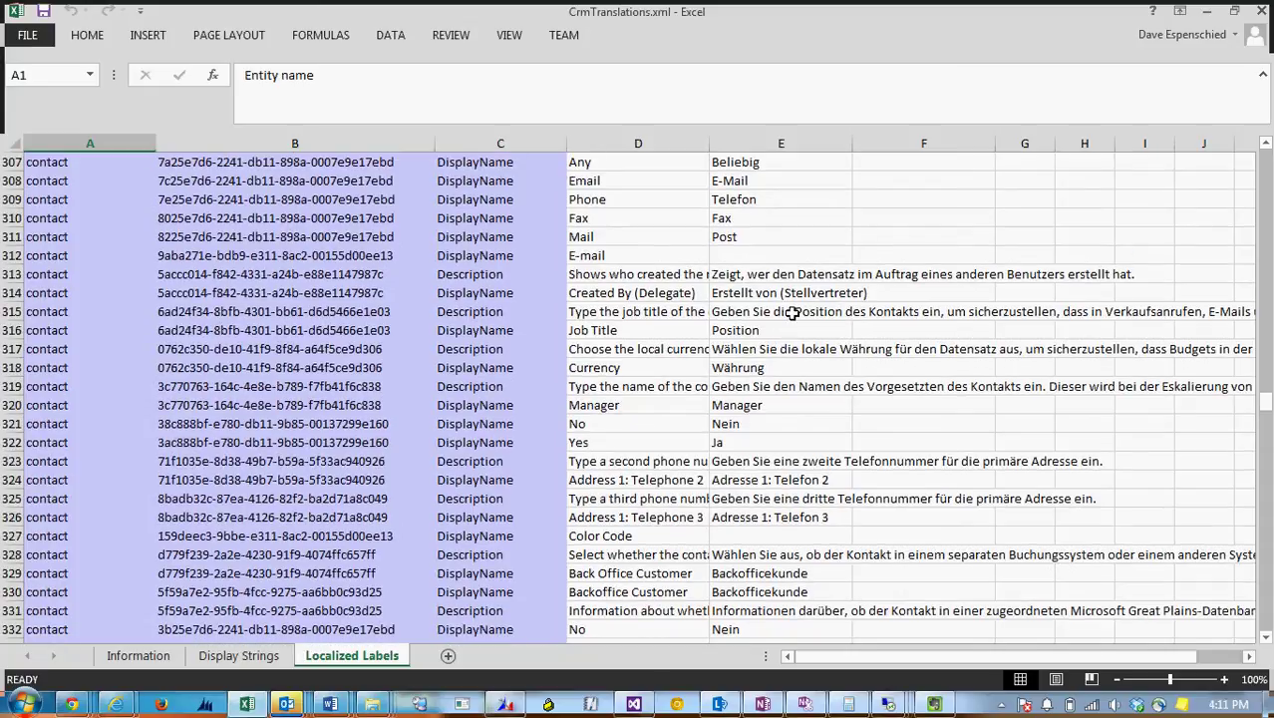
click(795, 537)
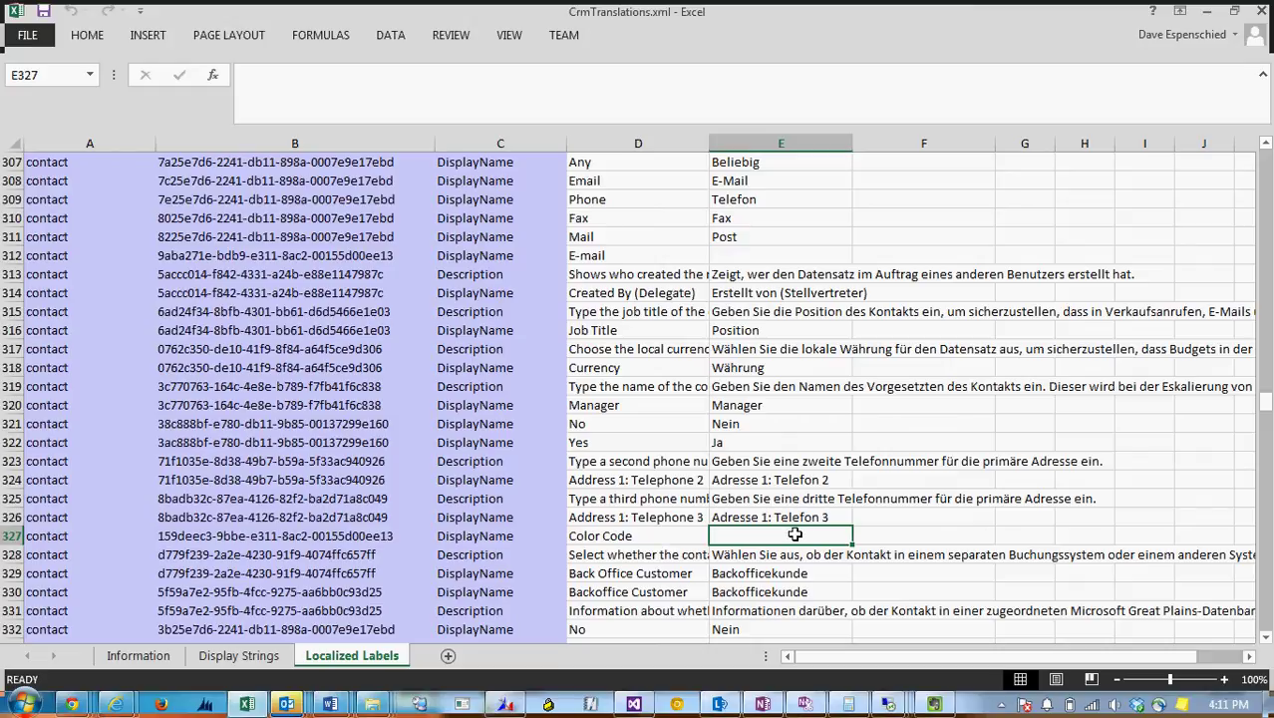
text(Farbe)
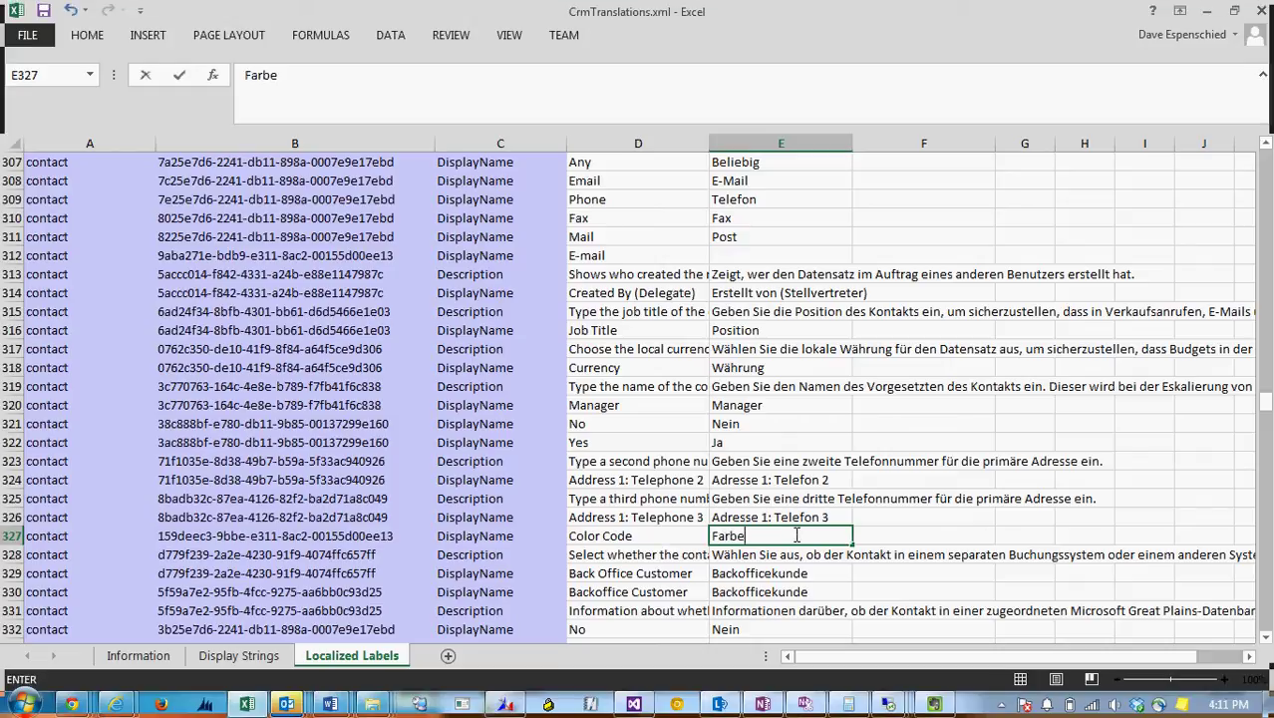
Step: Enter Farbe as the German display name of the new_colorcode option set's Color Code row in E605
scroll(793, 533, down, 3)
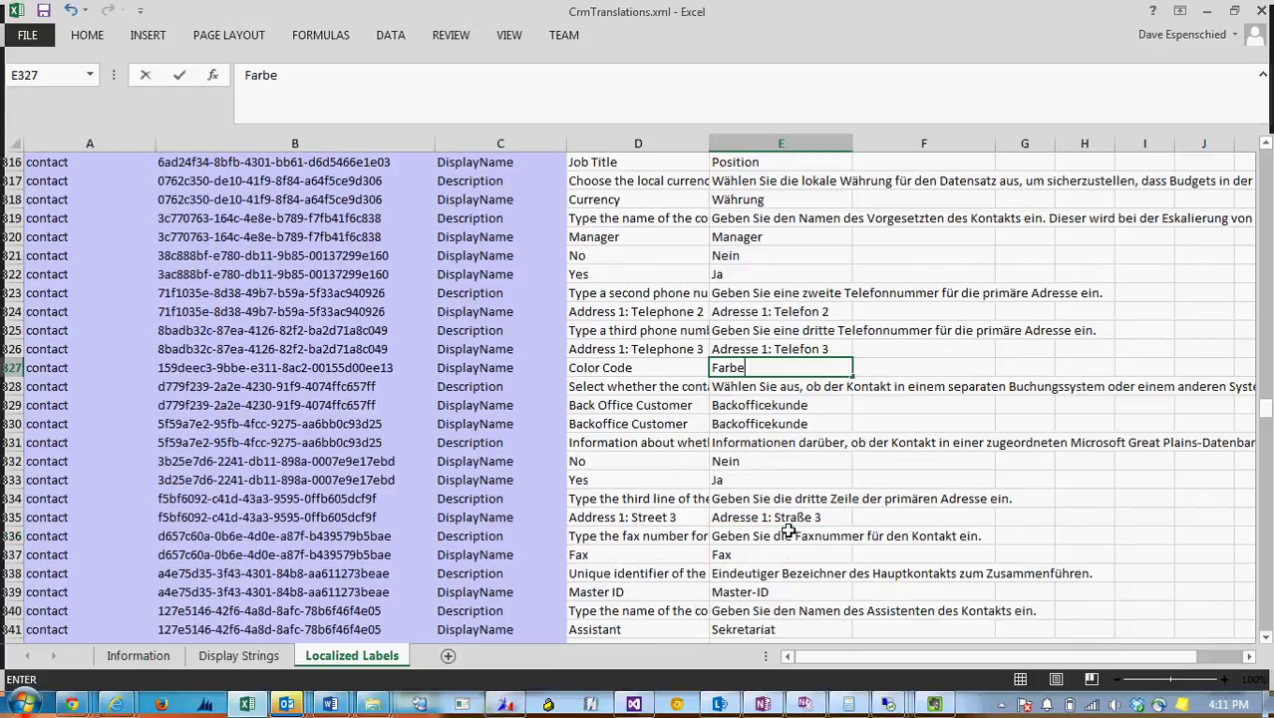
scroll(788, 531, down, 9)
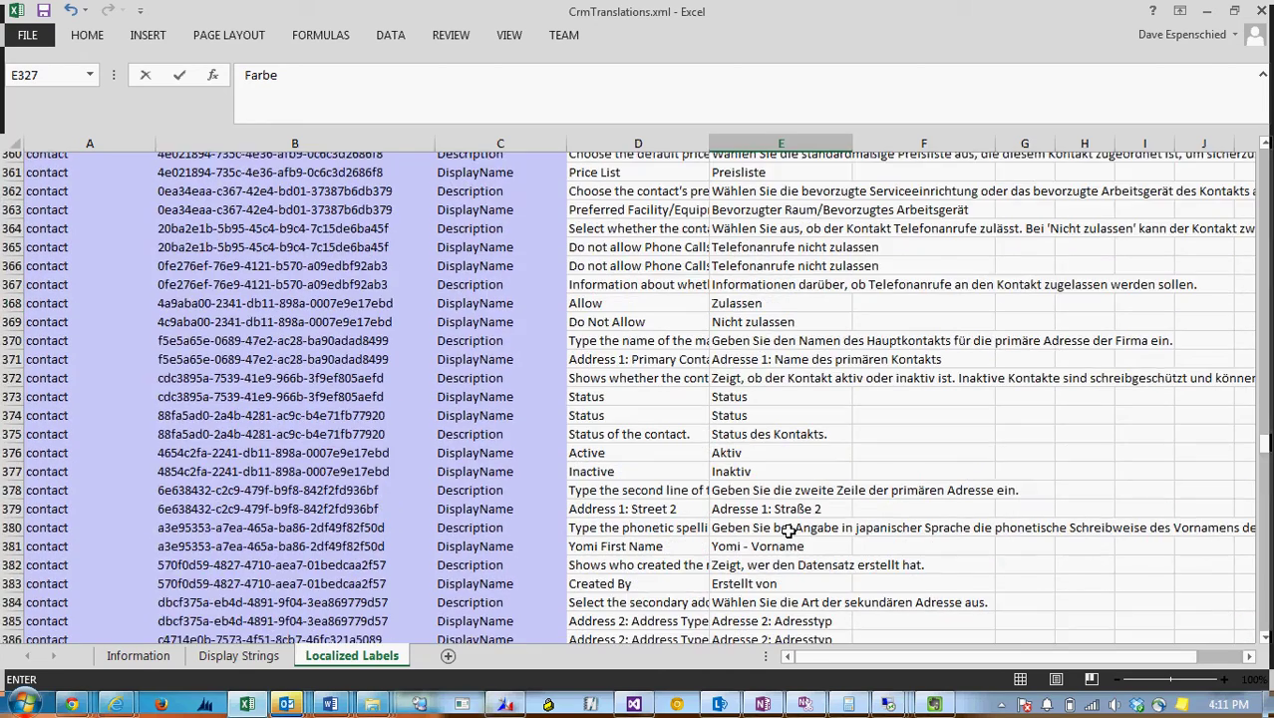
scroll(789, 530, down, 3)
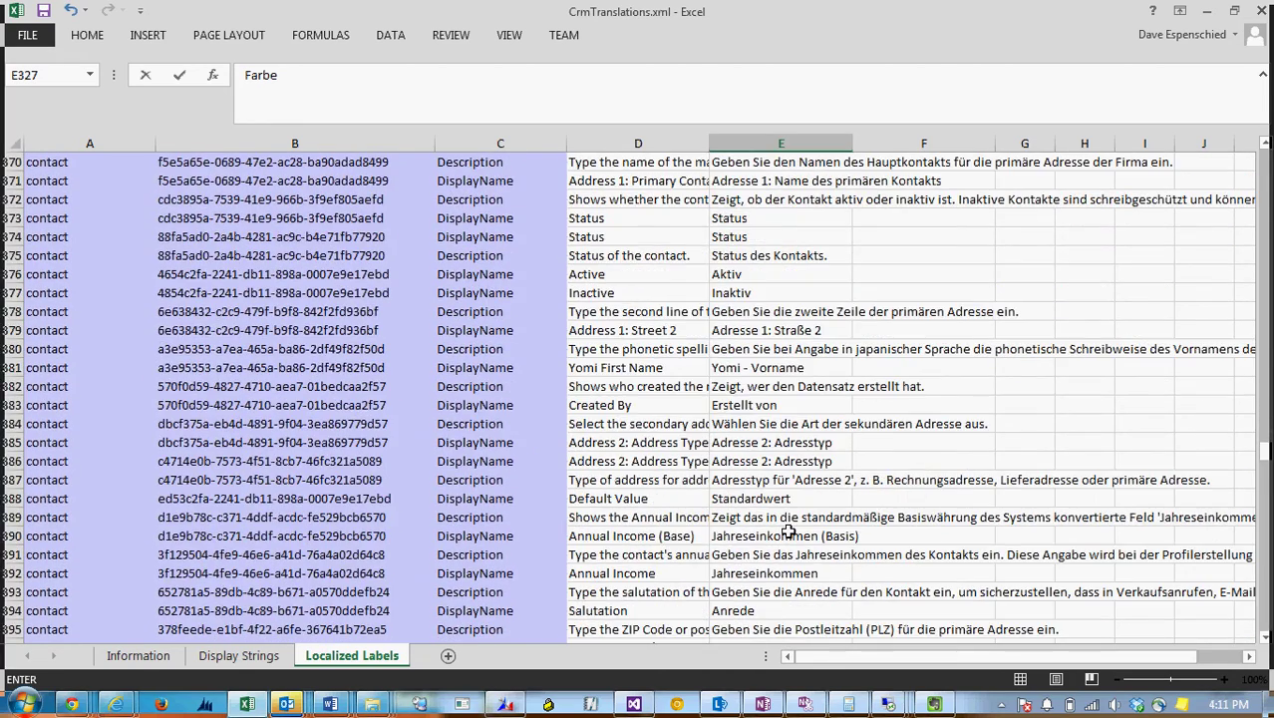
scroll(788, 530, down, 20)
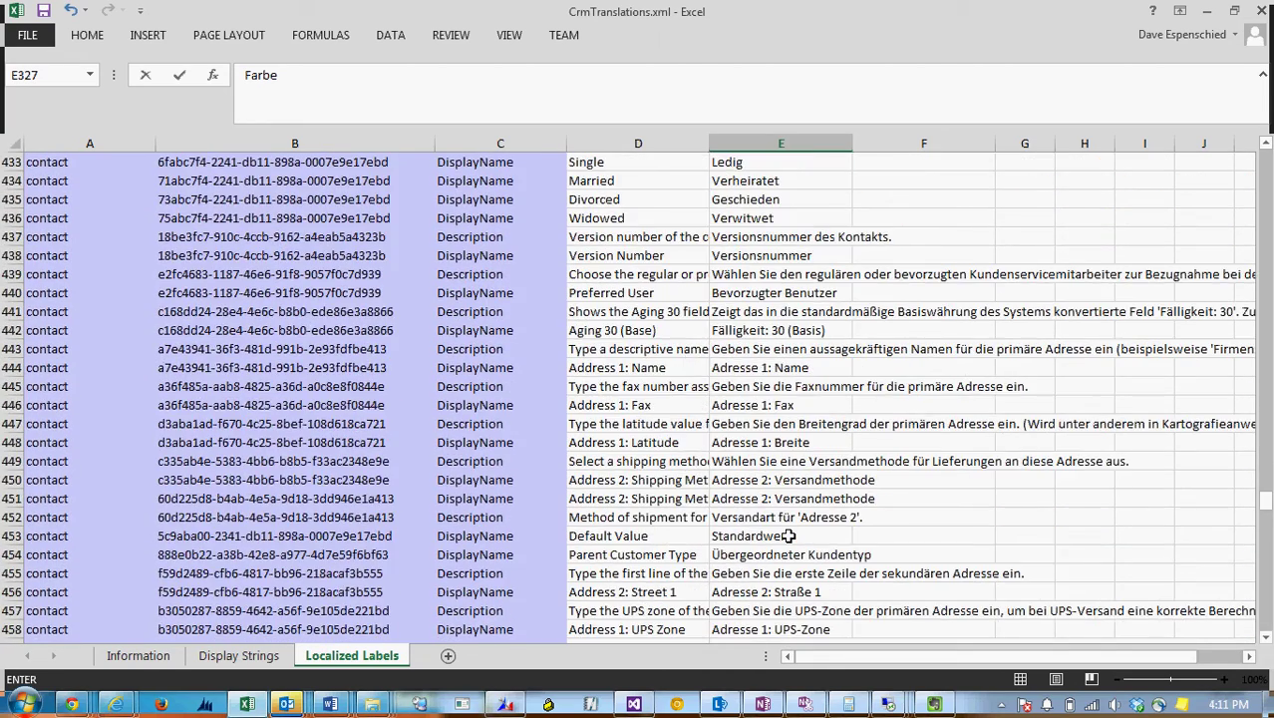
scroll(789, 535, down, 15)
scroll(789, 535, up, 3)
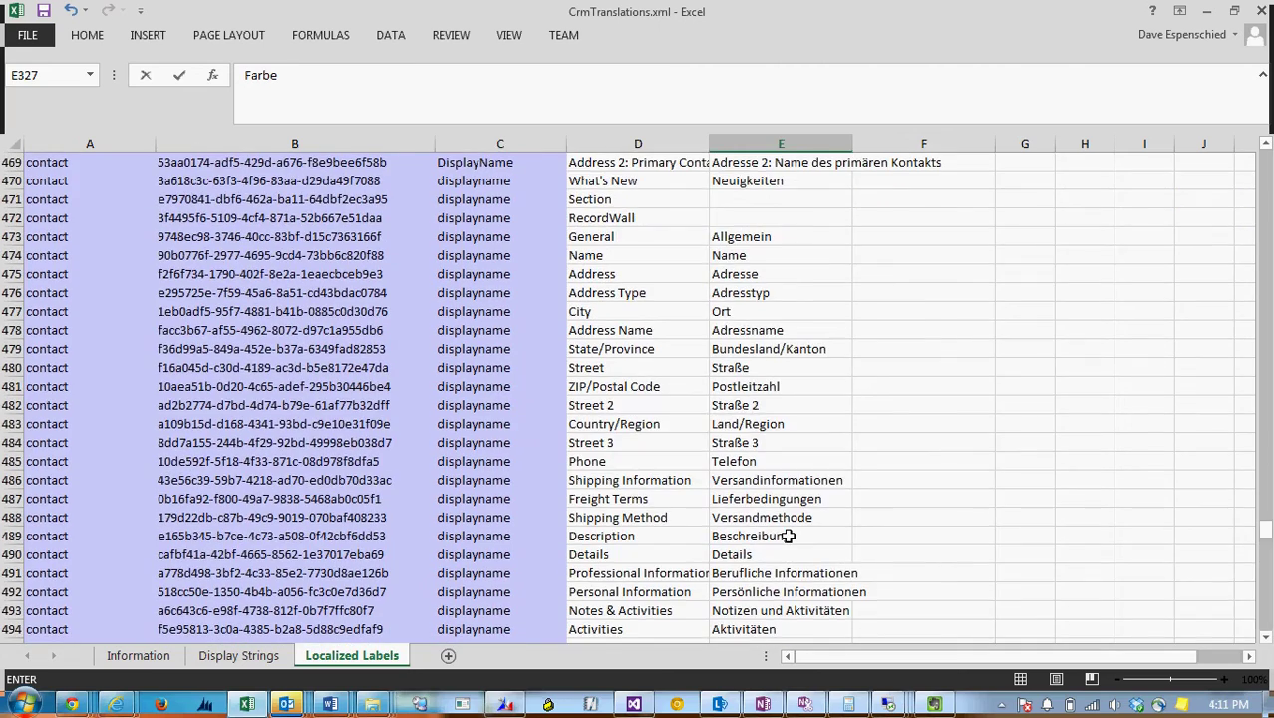
scroll(788, 535, down, 17)
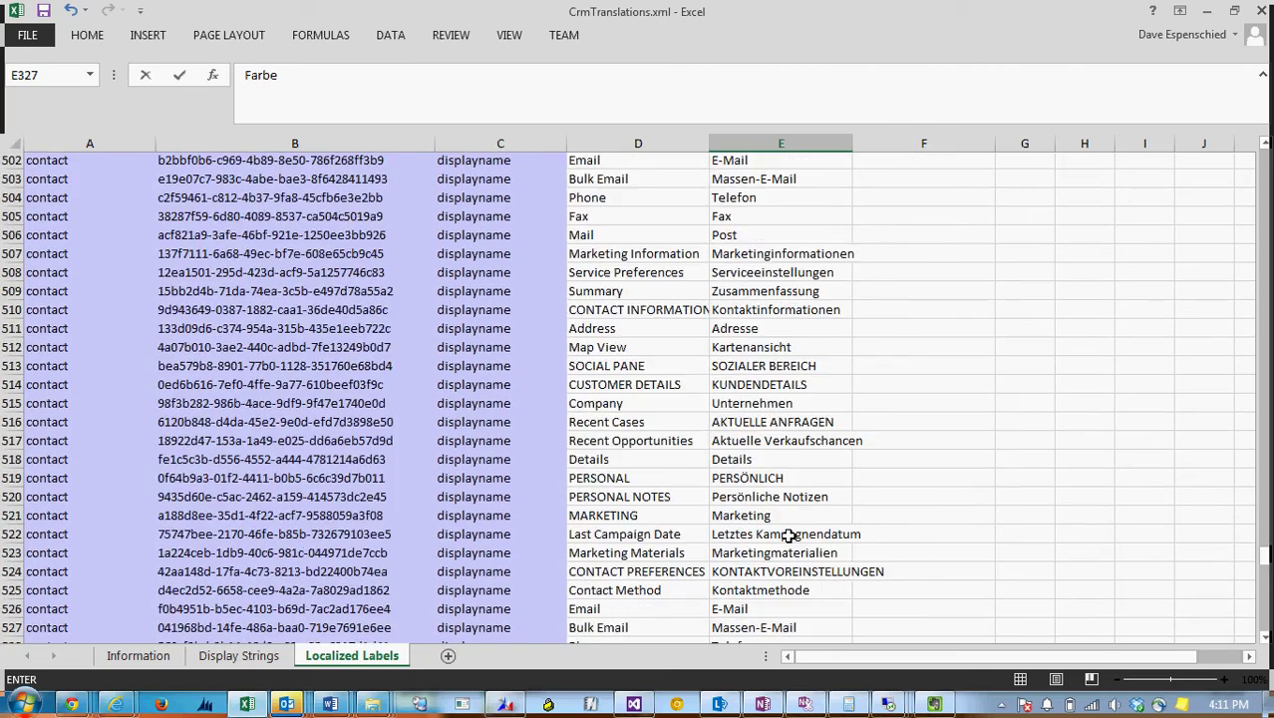
scroll(789, 536, down, 9)
scroll(788, 535, down, 12)
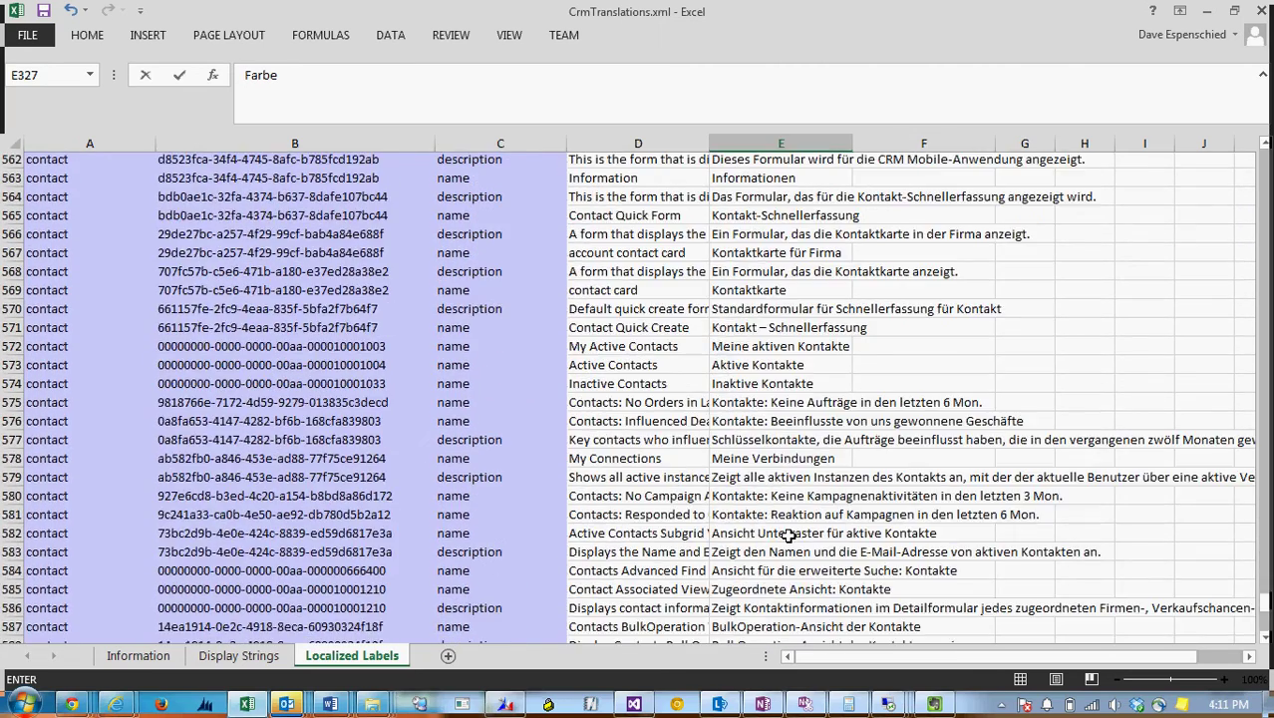
click(770, 518)
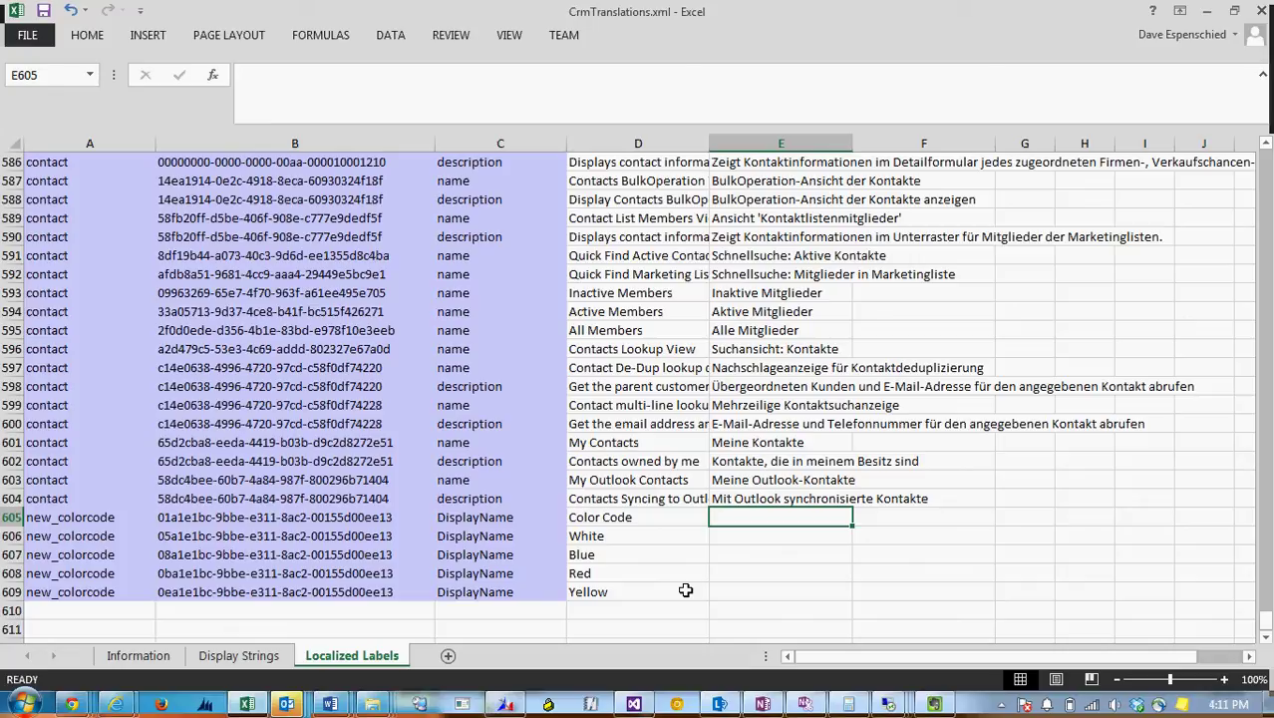
text(Farbe)
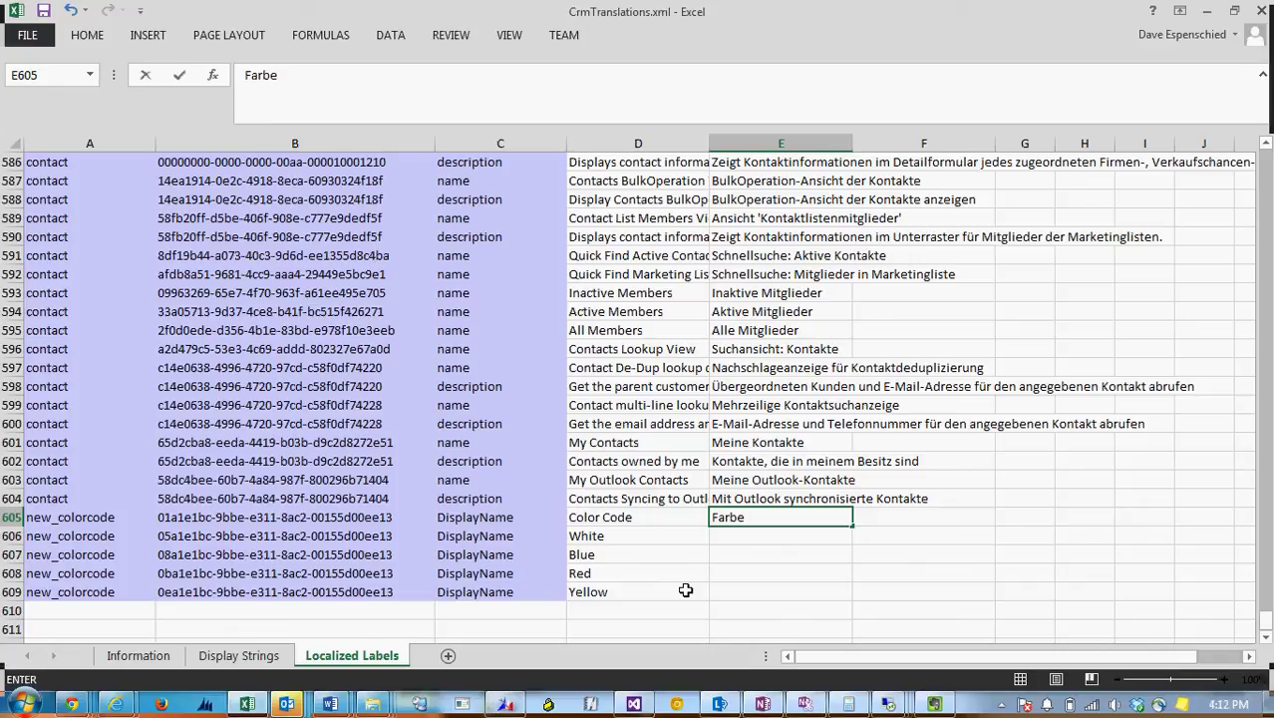
key(Return)
Step: Fill in the German labels for the new_colorcode options White, Blue, Red and Yellow as Weiss, Blau, Rot and Gelb
text(Wei)
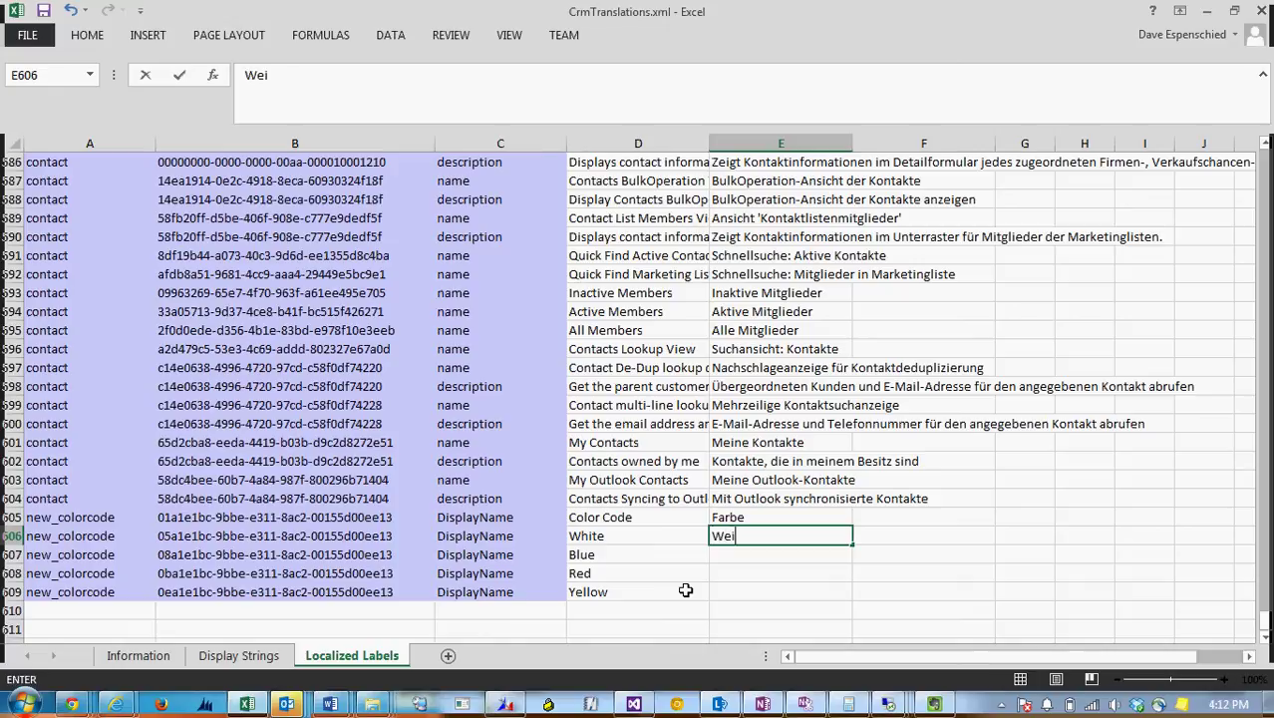
text(sse)
key(BackSpace)
key(BackSpace)
text(s)
key(Return)
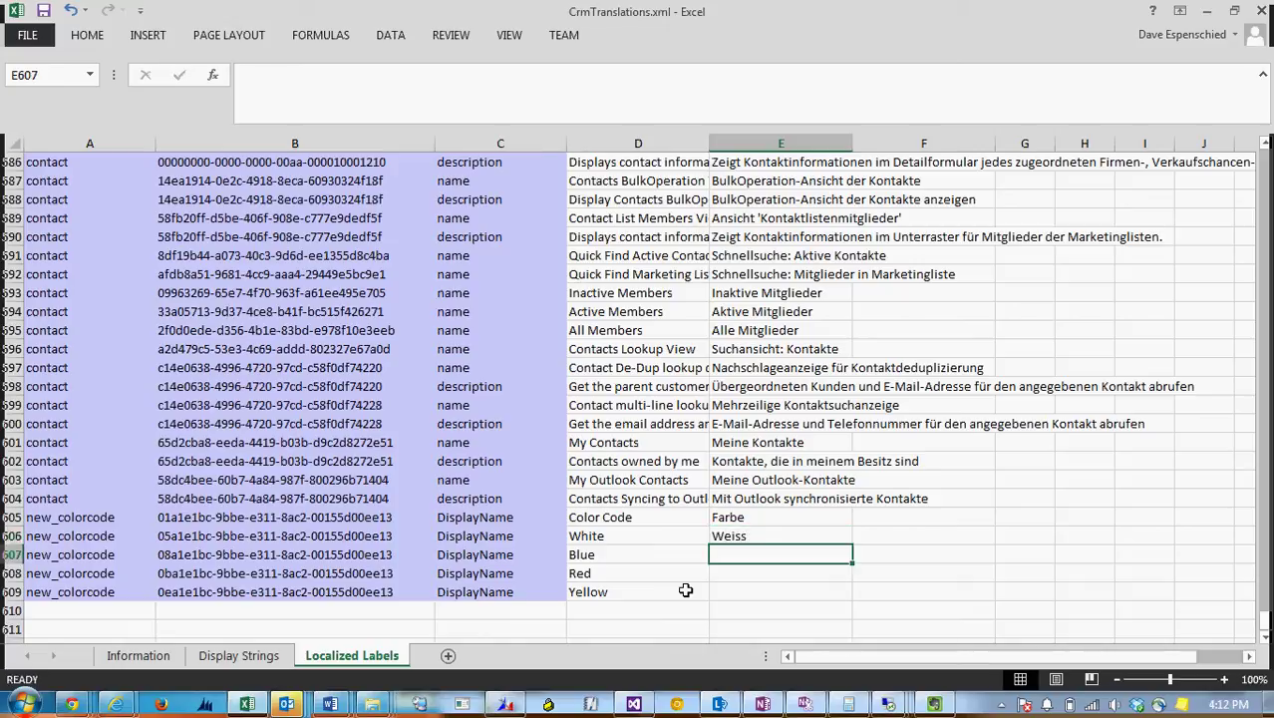
text(Blau)
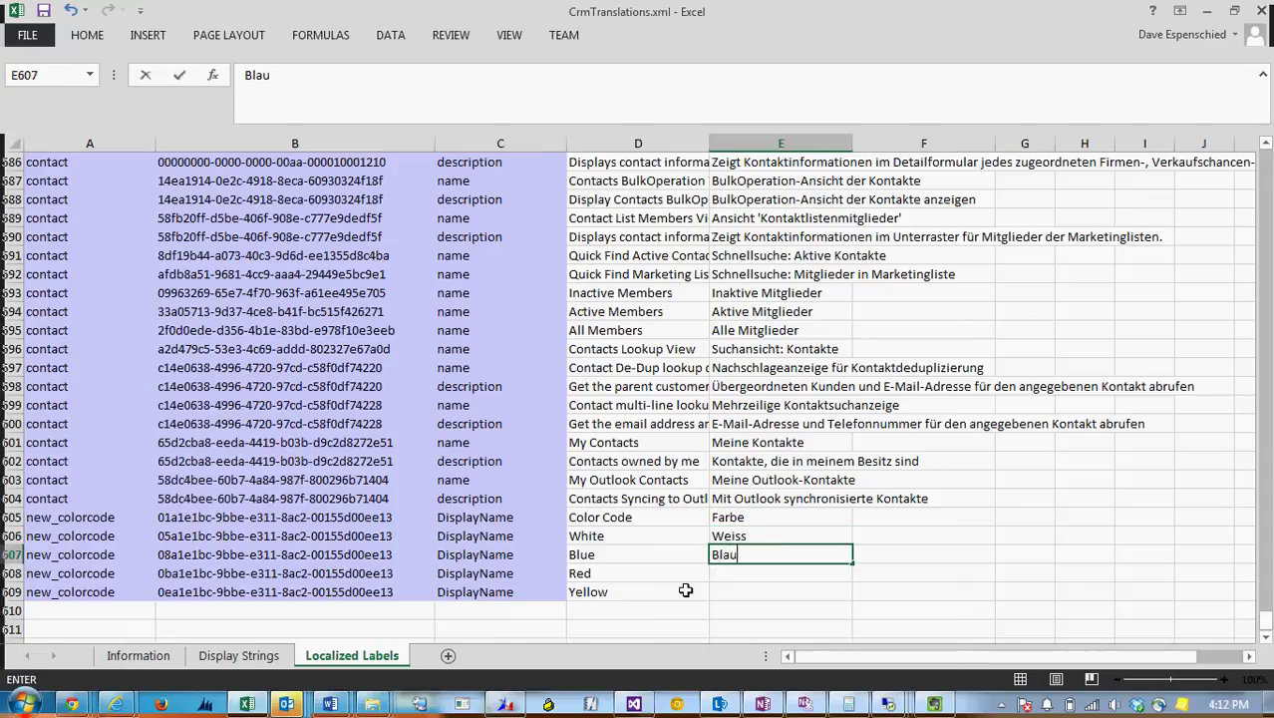
key(Return)
text(Rot)
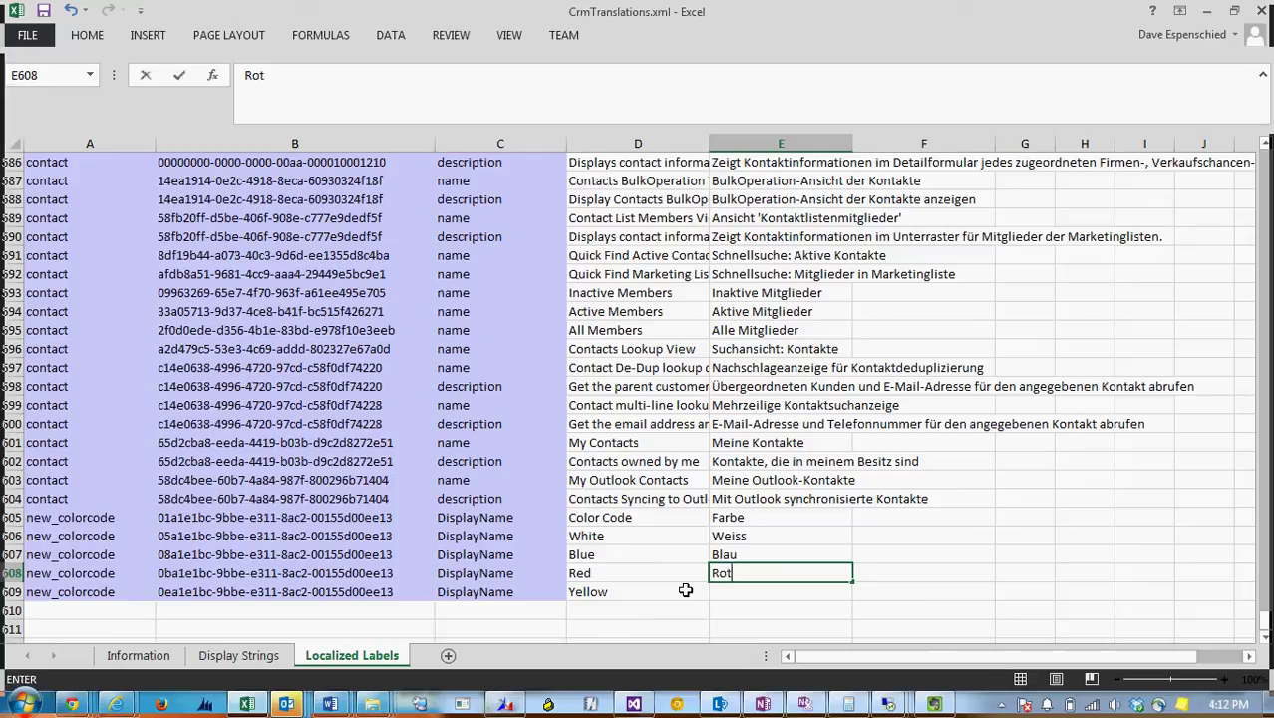
key(Return)
text(Gelb)
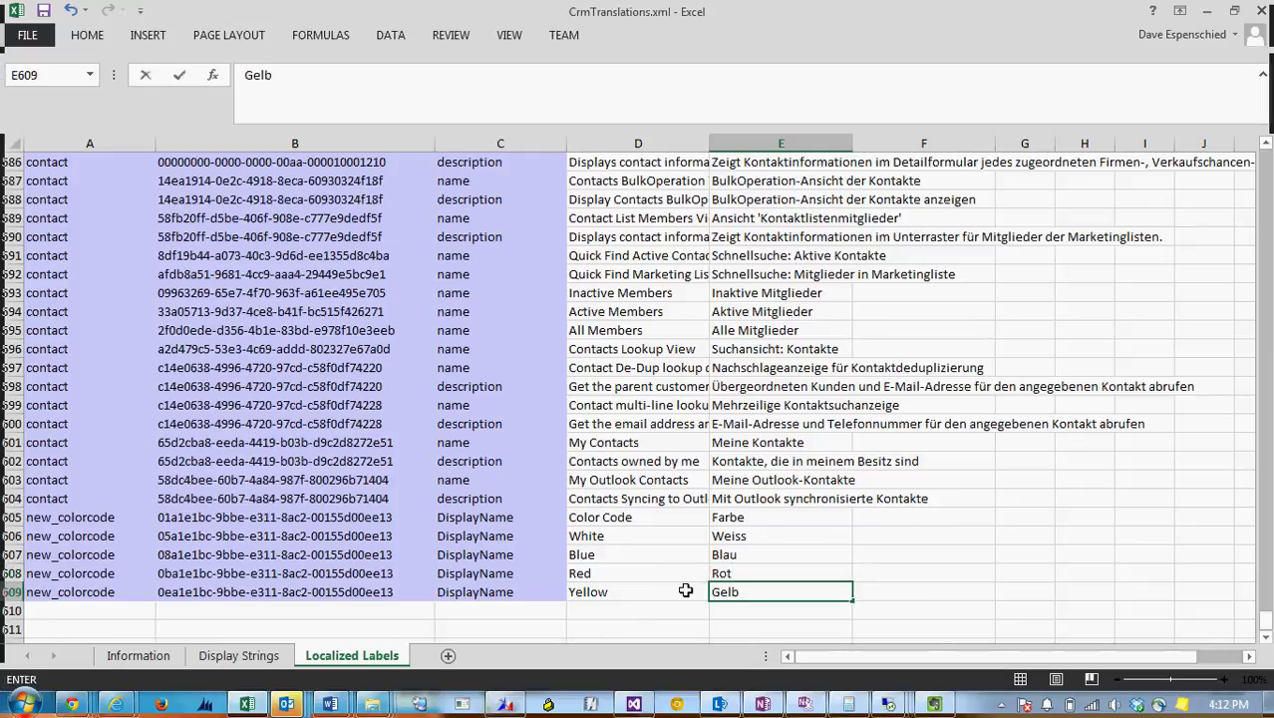
Step: Save CrmTranslations.xml, keeping the XML Spreadsheet 2003 format, and close the workbook
key(ctrl+s)
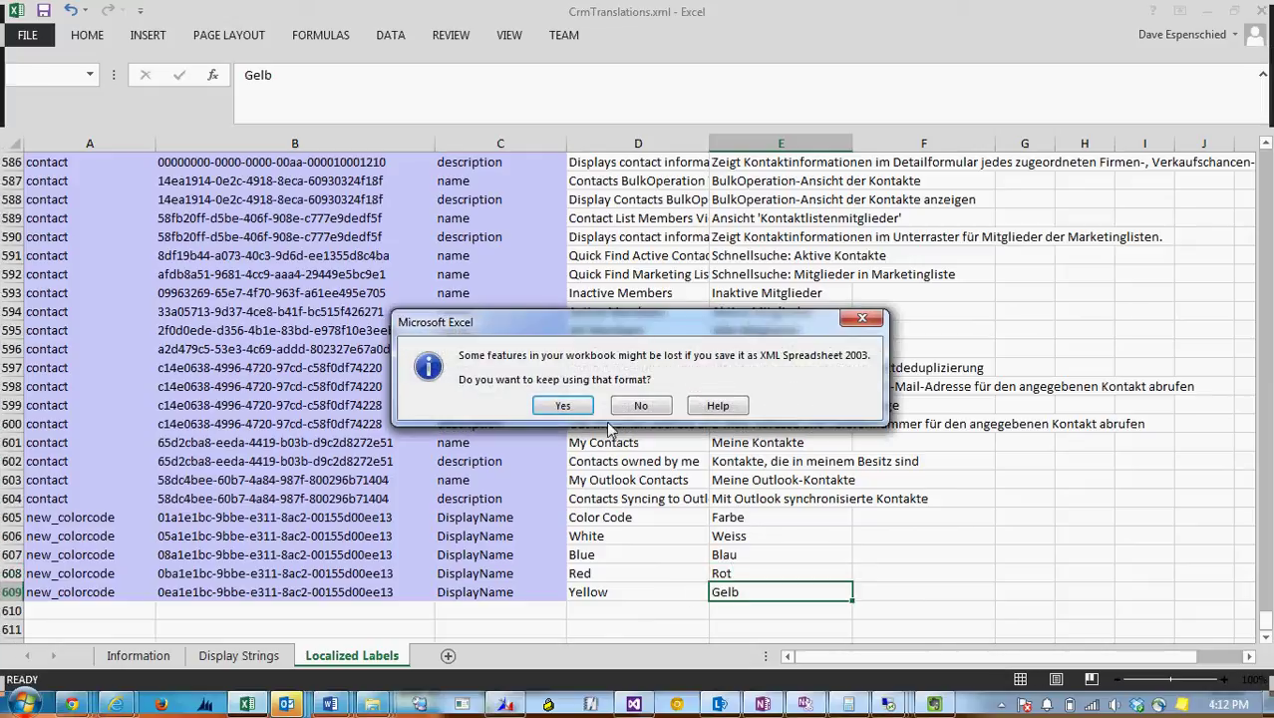
click(546, 413)
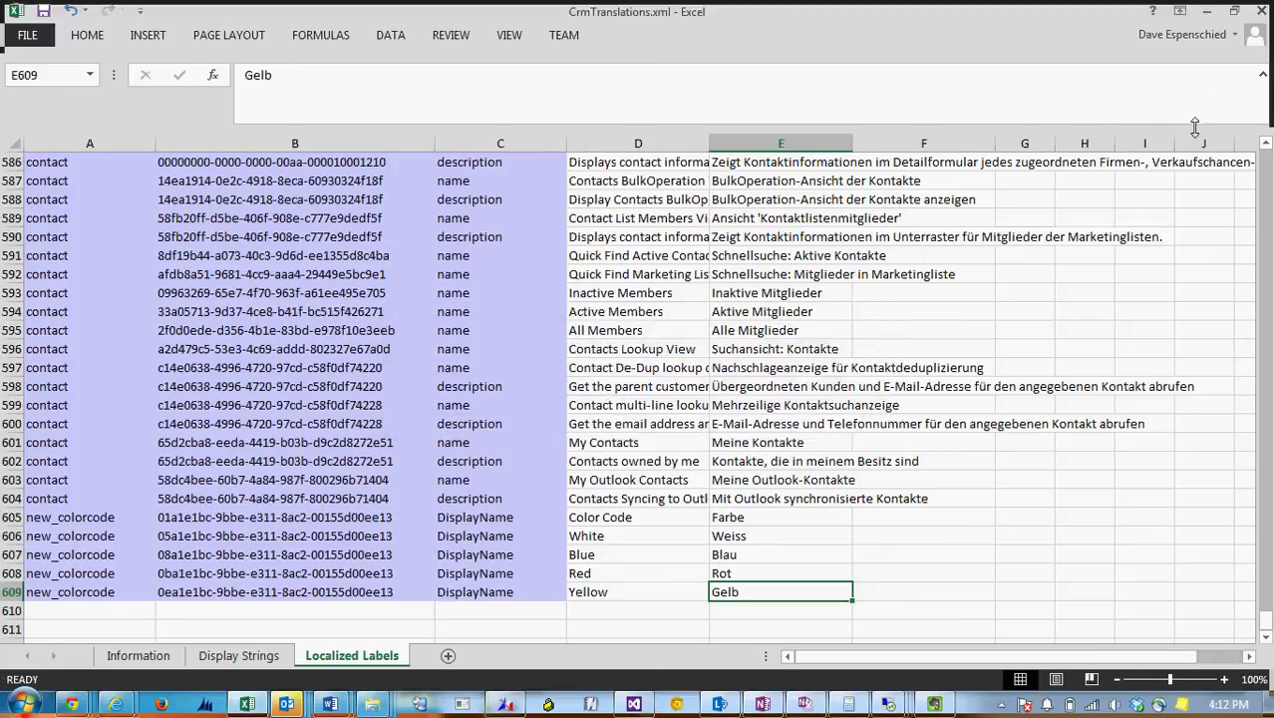
click(1262, 10)
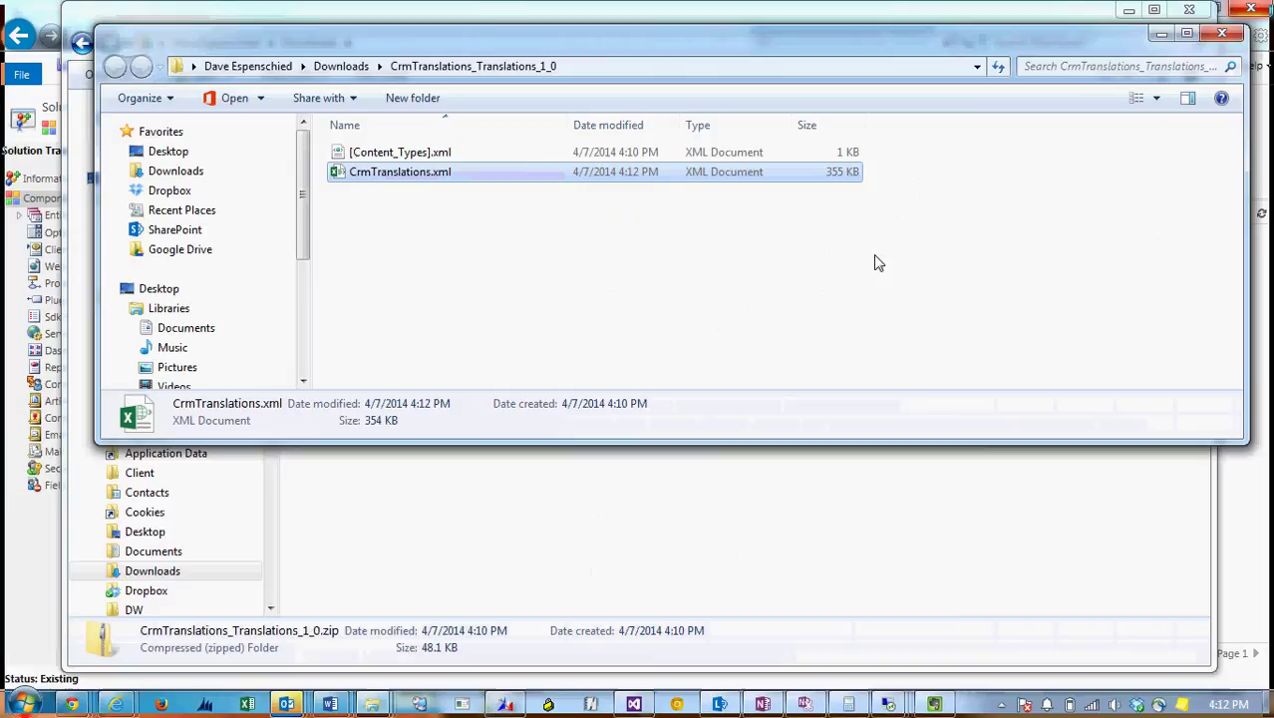
Step: Compress [Content_Types].xml and CrmTranslations.xml together into CrmTranslations_Translations_1_0.zip with 7-Zip
shift+click(478, 172)
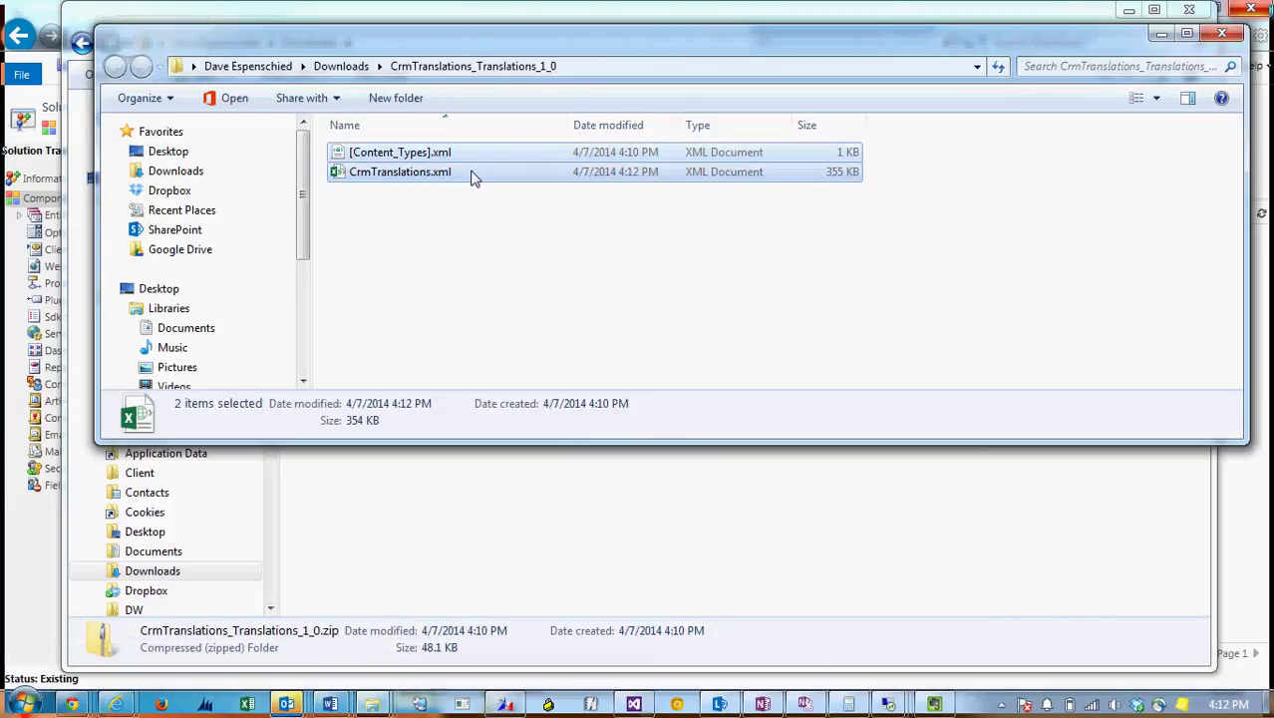
right_click(473, 177)
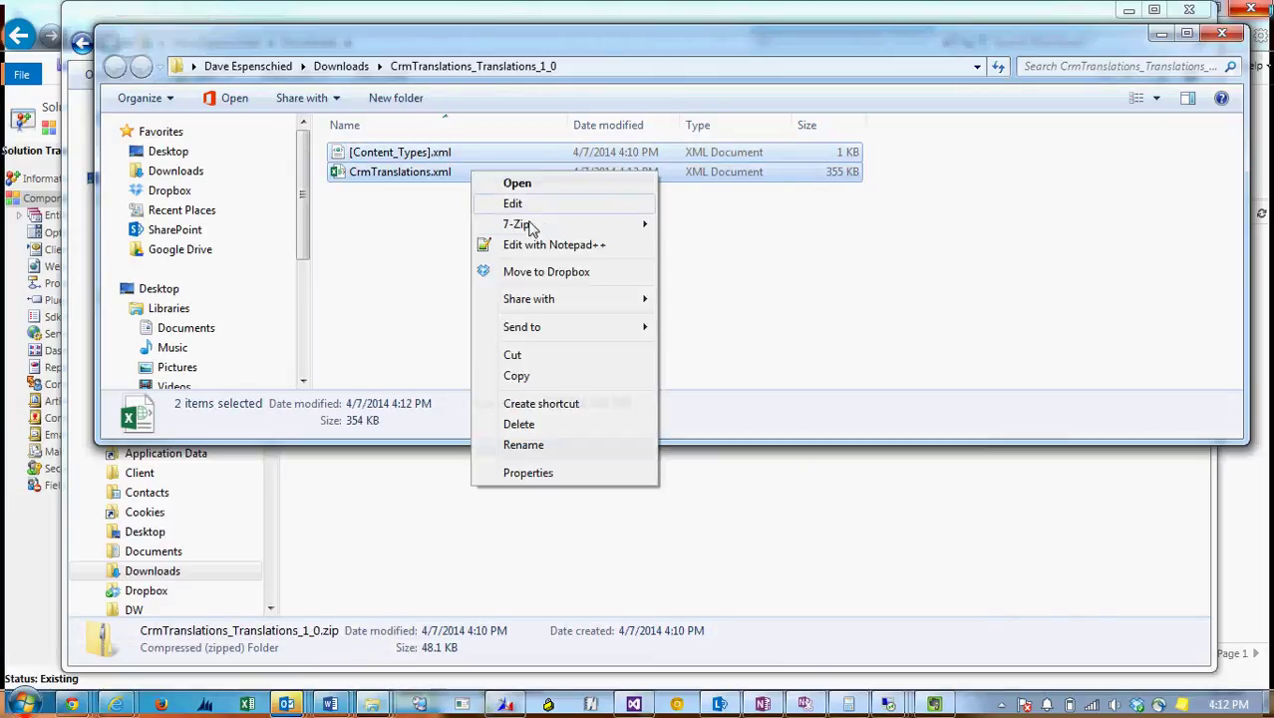
mouse_move(634, 232)
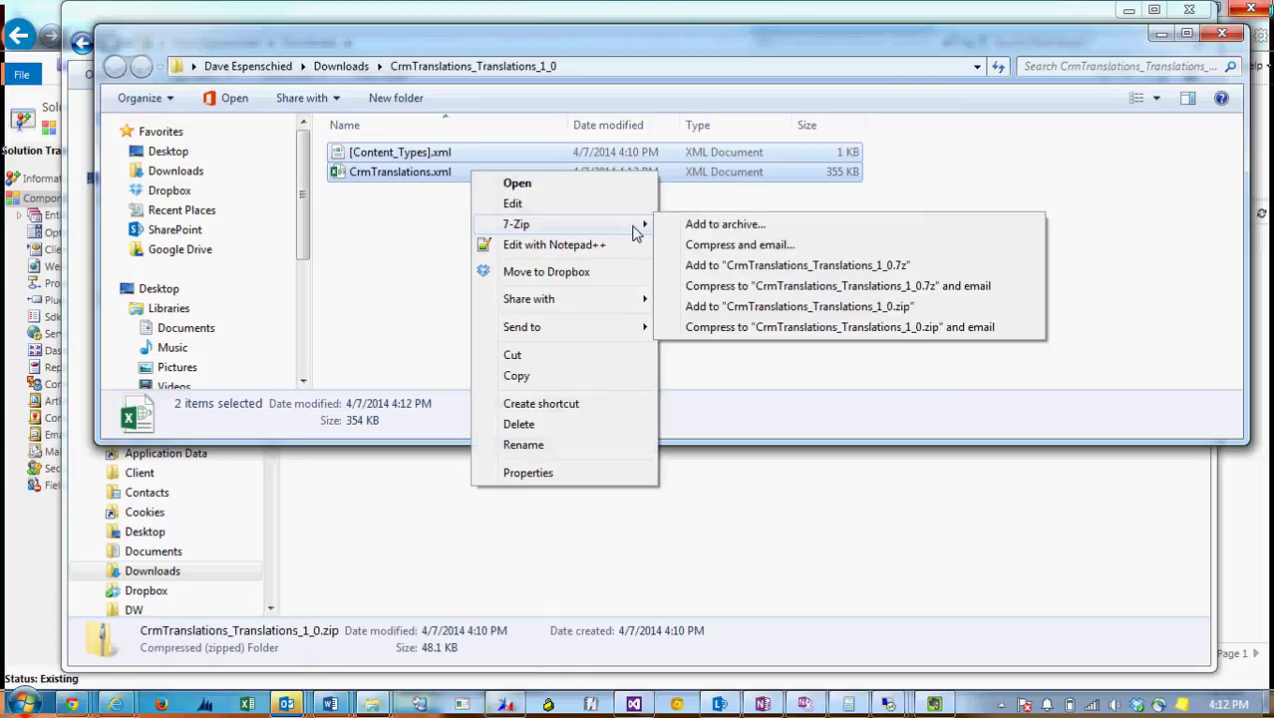
click(806, 312)
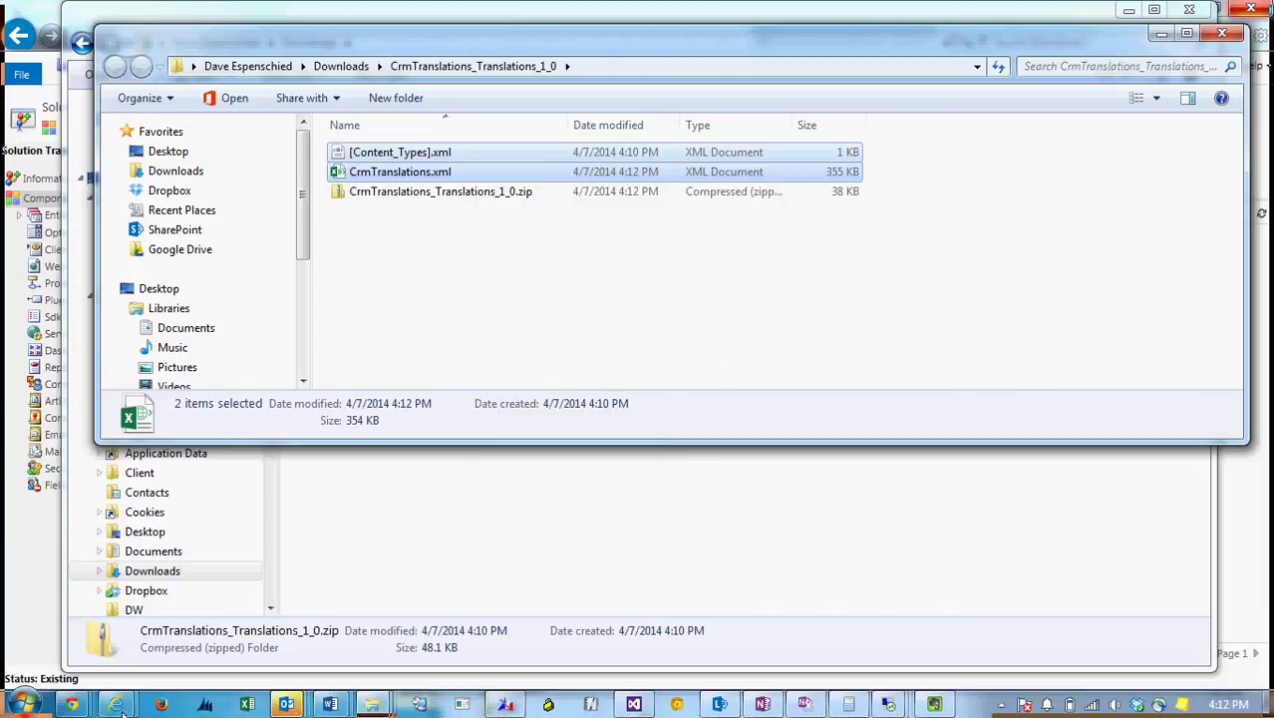
Step: Switch to the Translations solution in Internet Explorer and choose the new CrmTranslations_Translations_1_0.zip from the CrmTranslations_Translations_1_0 folder for the translations import
mouse_move(116, 704)
click(107, 648)
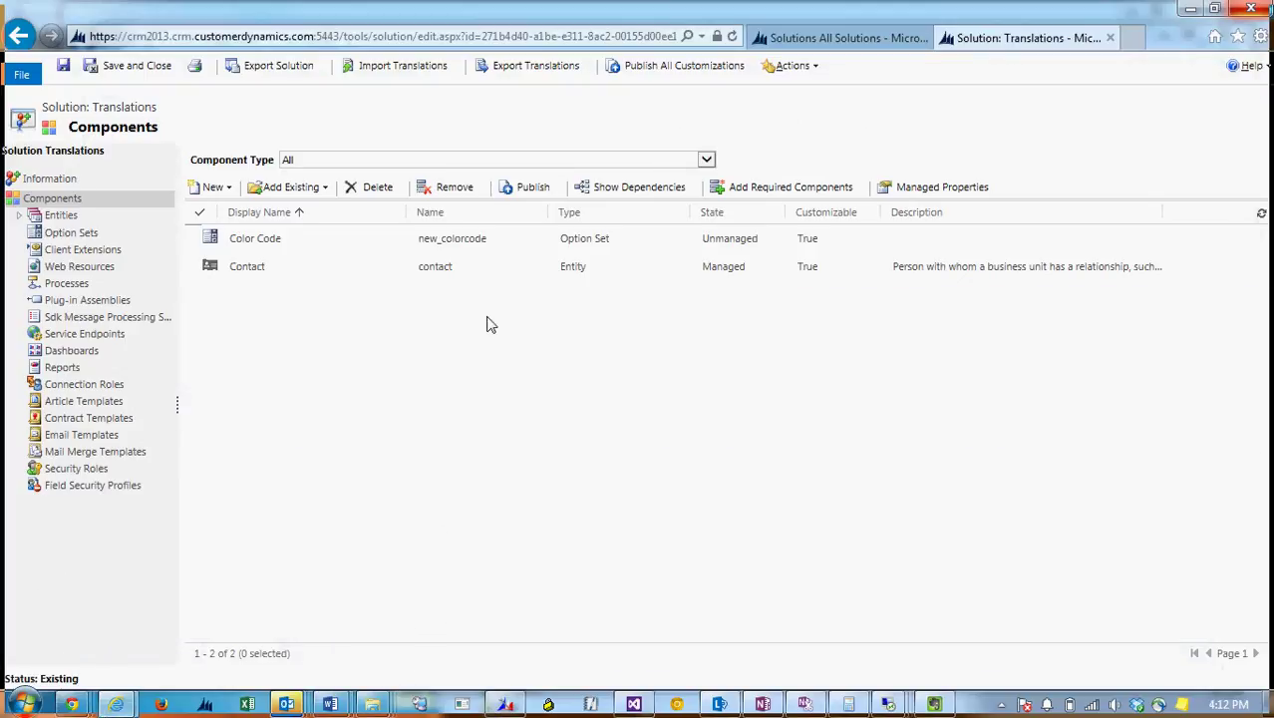
click(418, 67)
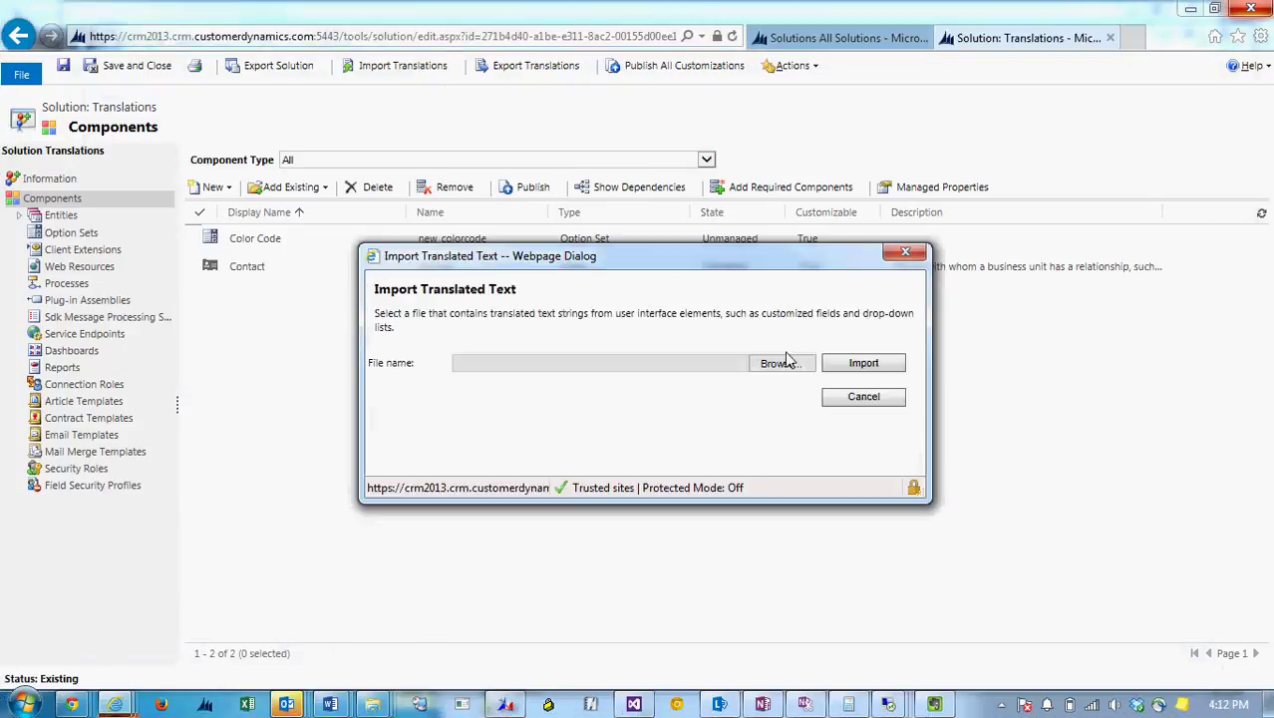
click(784, 362)
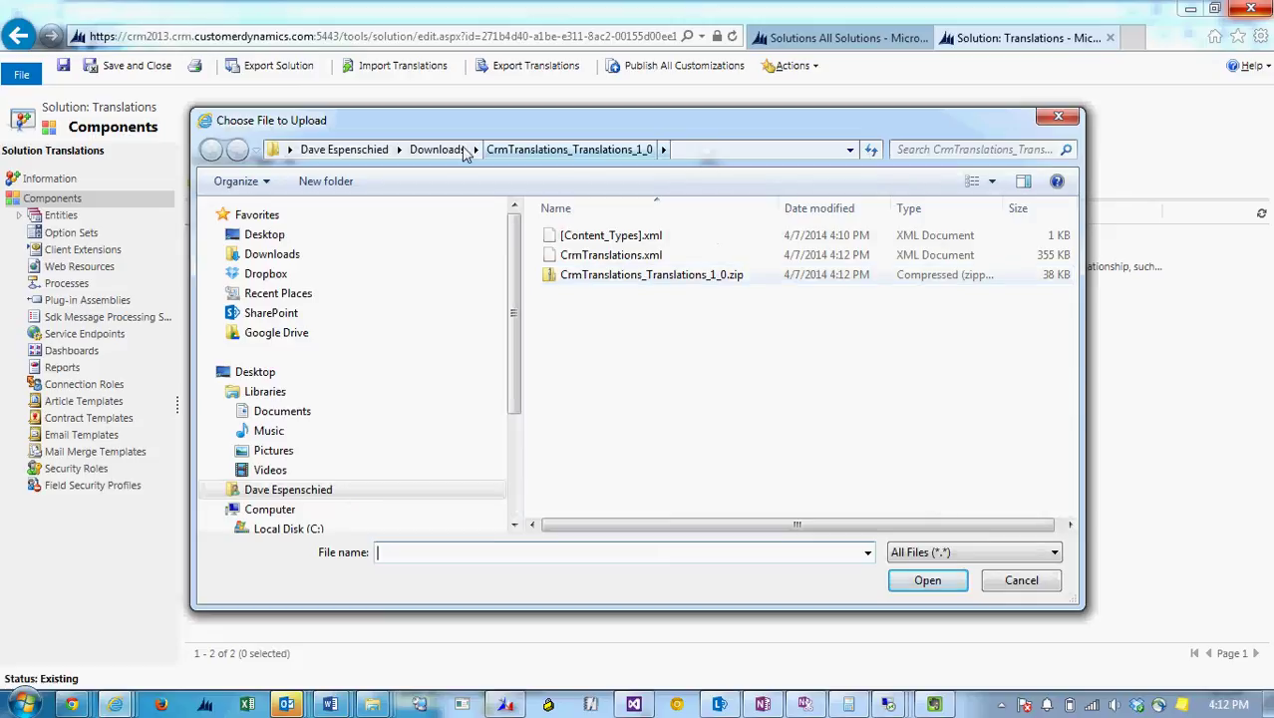
click(439, 149)
double_click(611, 236)
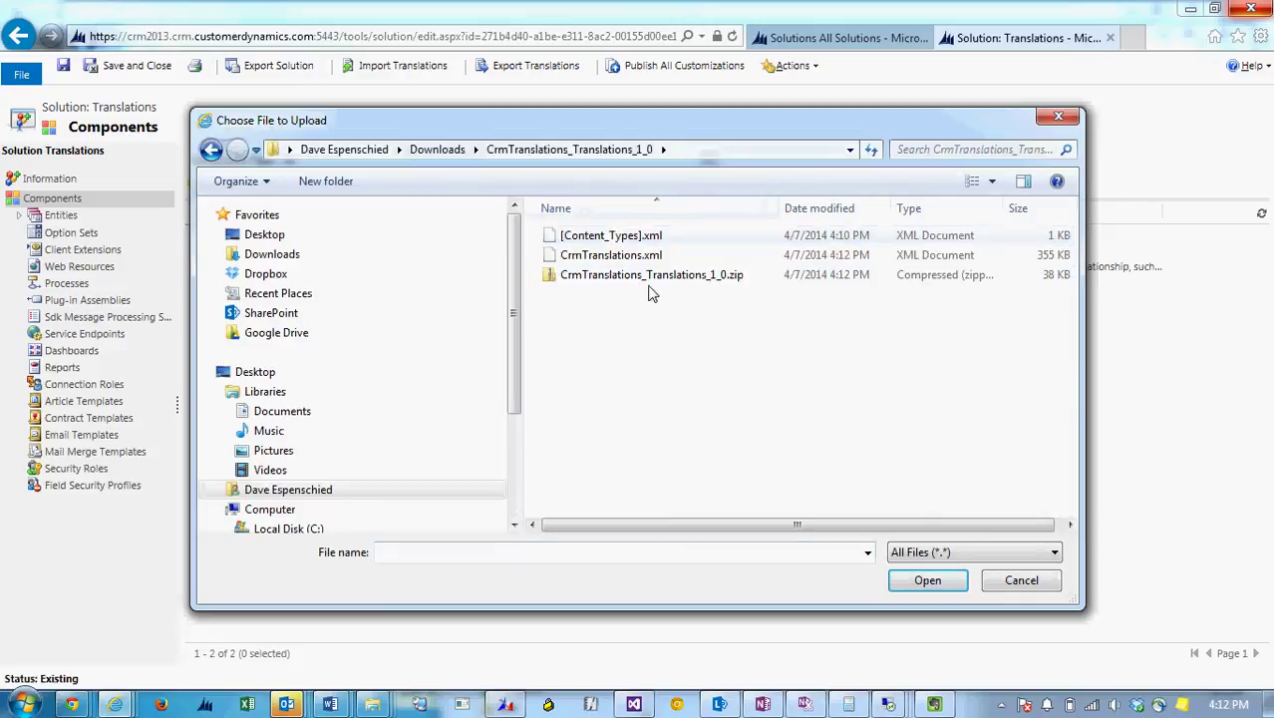
click(650, 279)
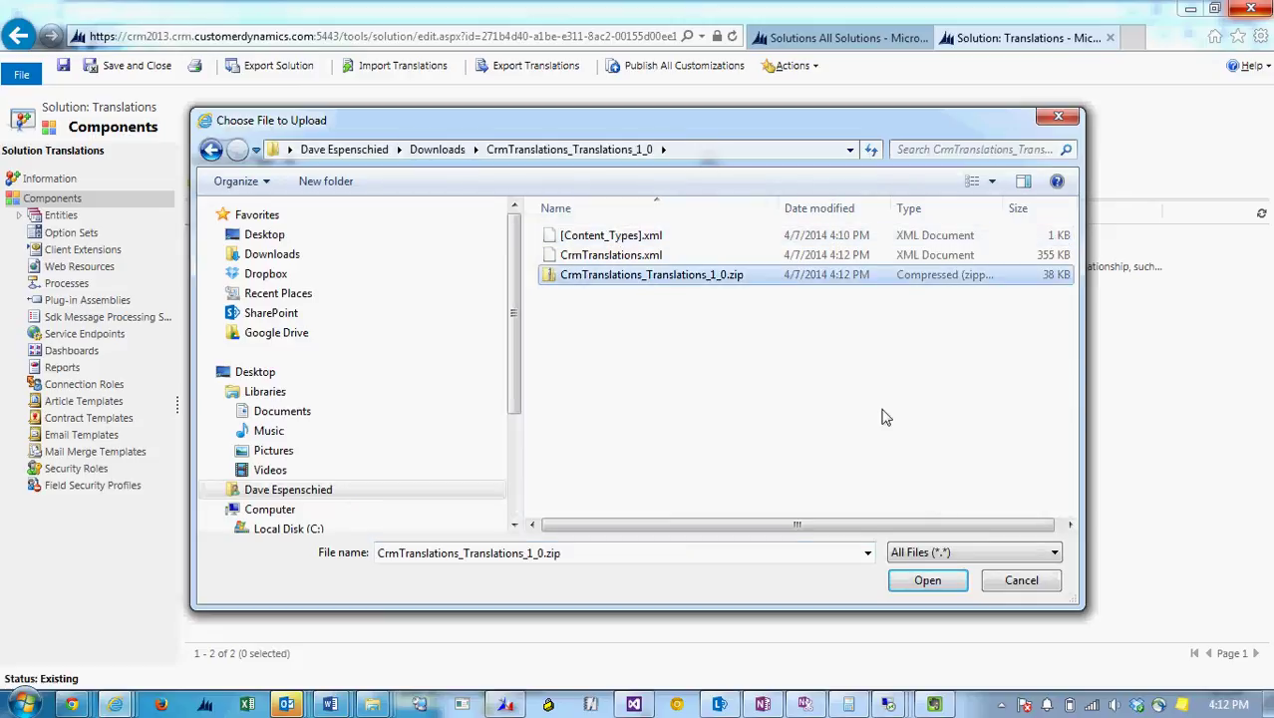
double_click(763, 276)
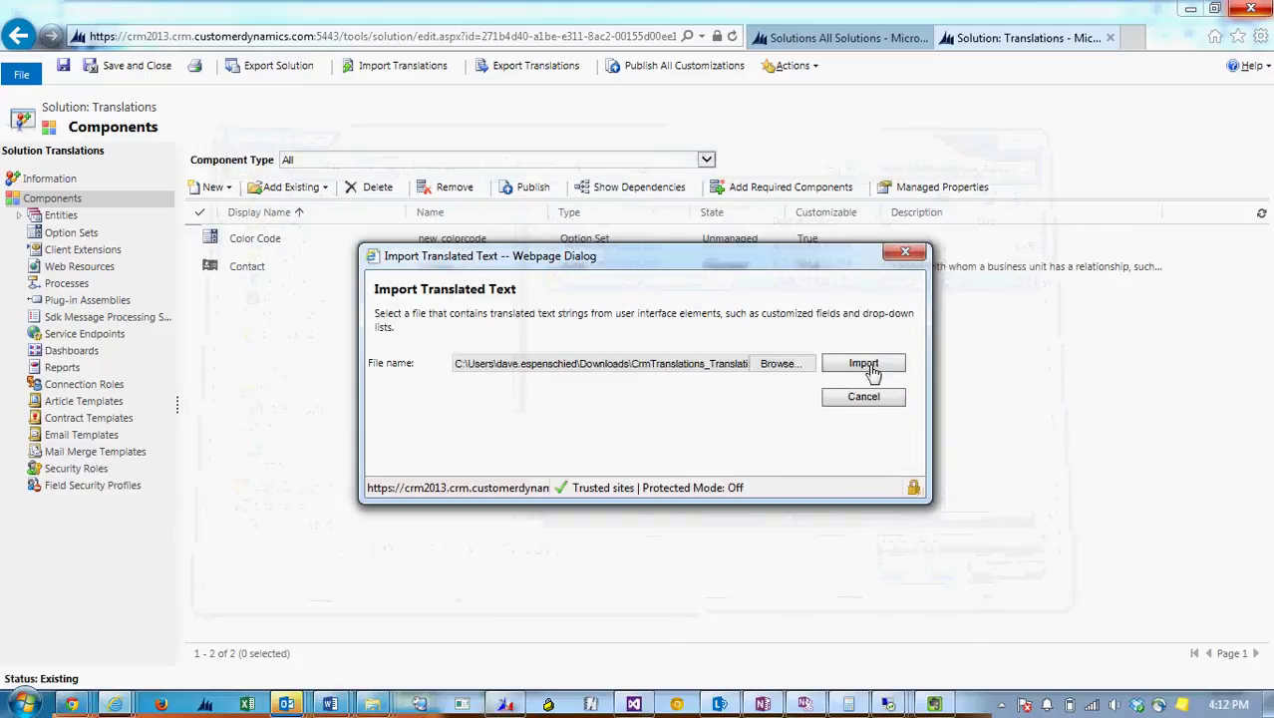
Step: Import the chosen translations file, close the import summary and publish all customizations
click(869, 362)
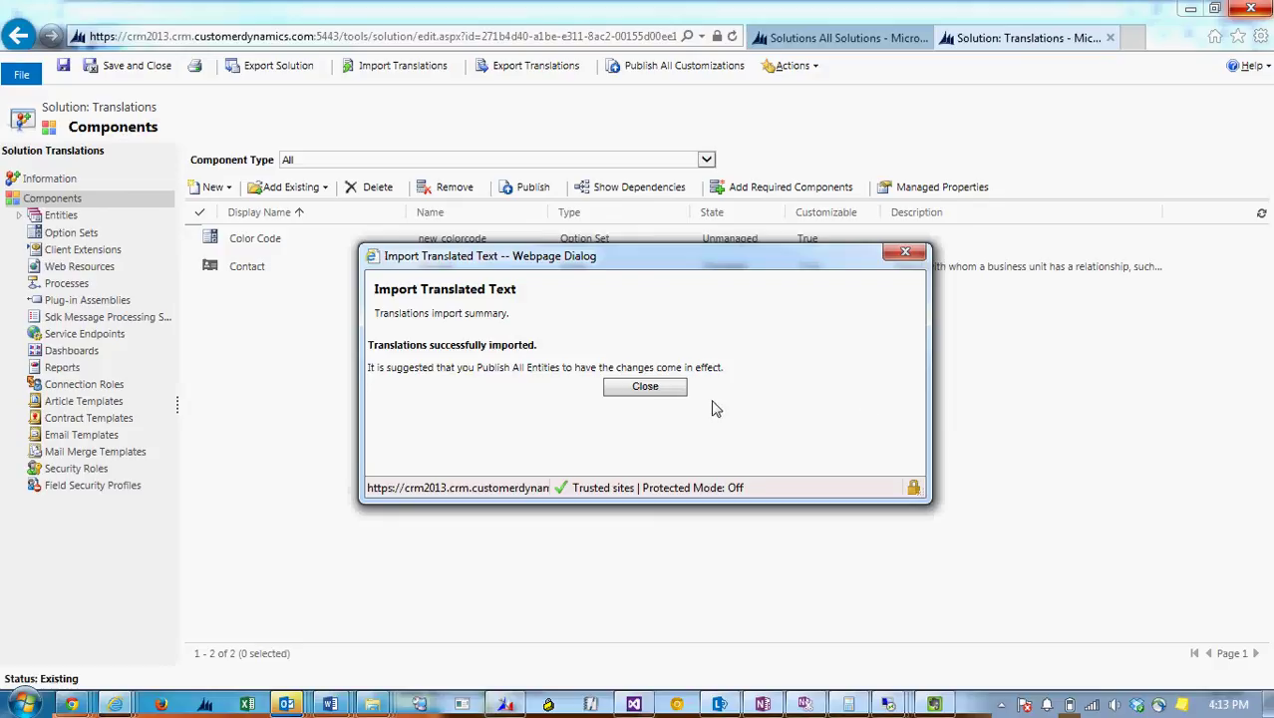
click(638, 391)
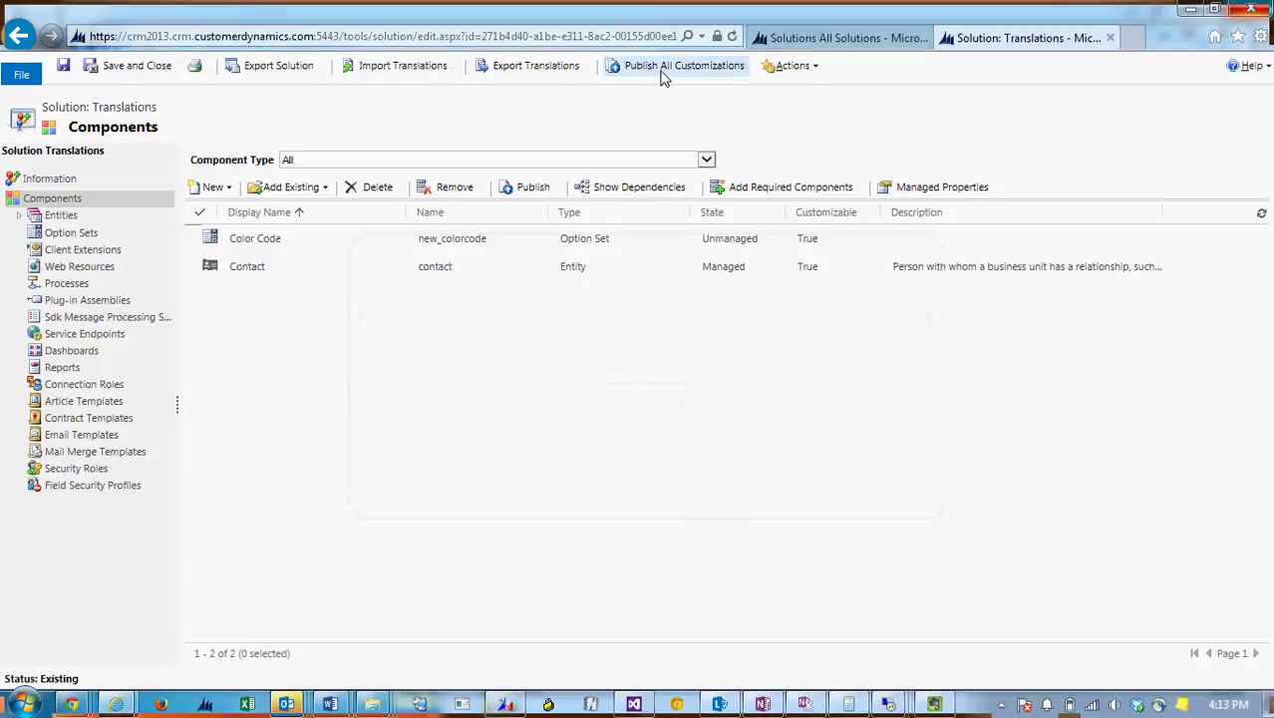
click(665, 68)
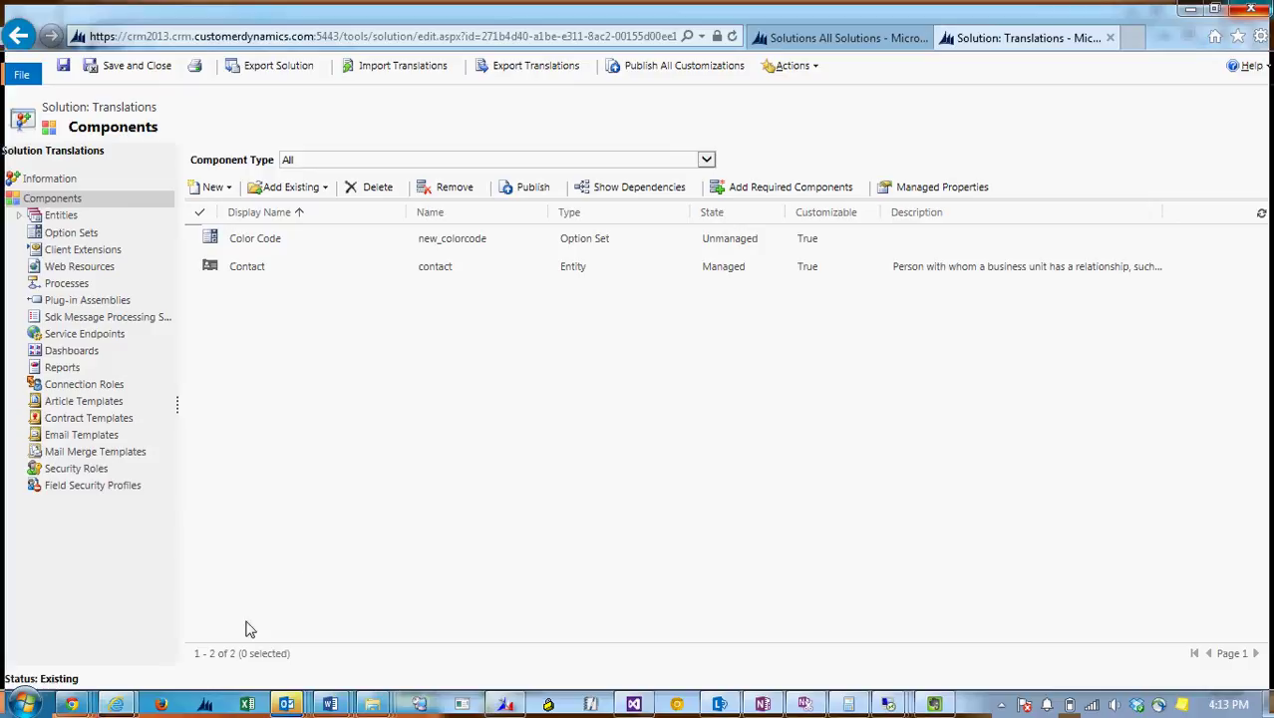
Step: Switch to the German-language AA Contact record and examine the Farbe field's label and its list of color options
mouse_move(205, 703)
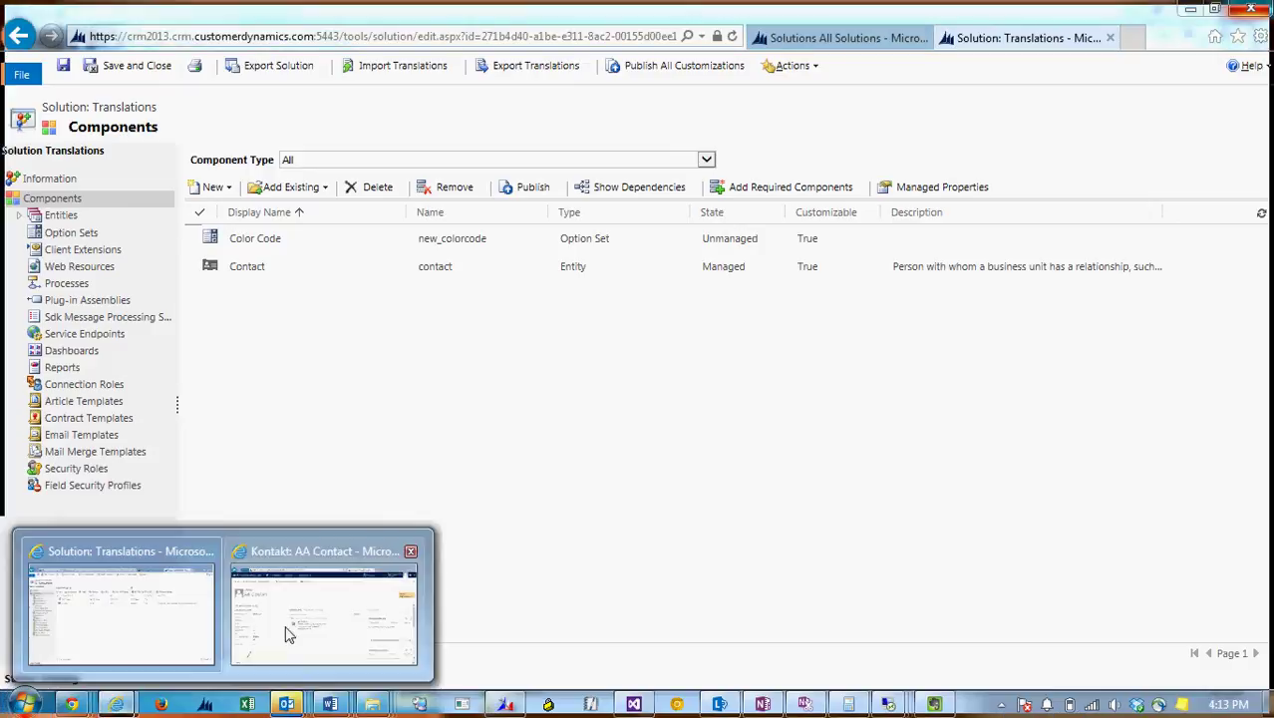
click(307, 612)
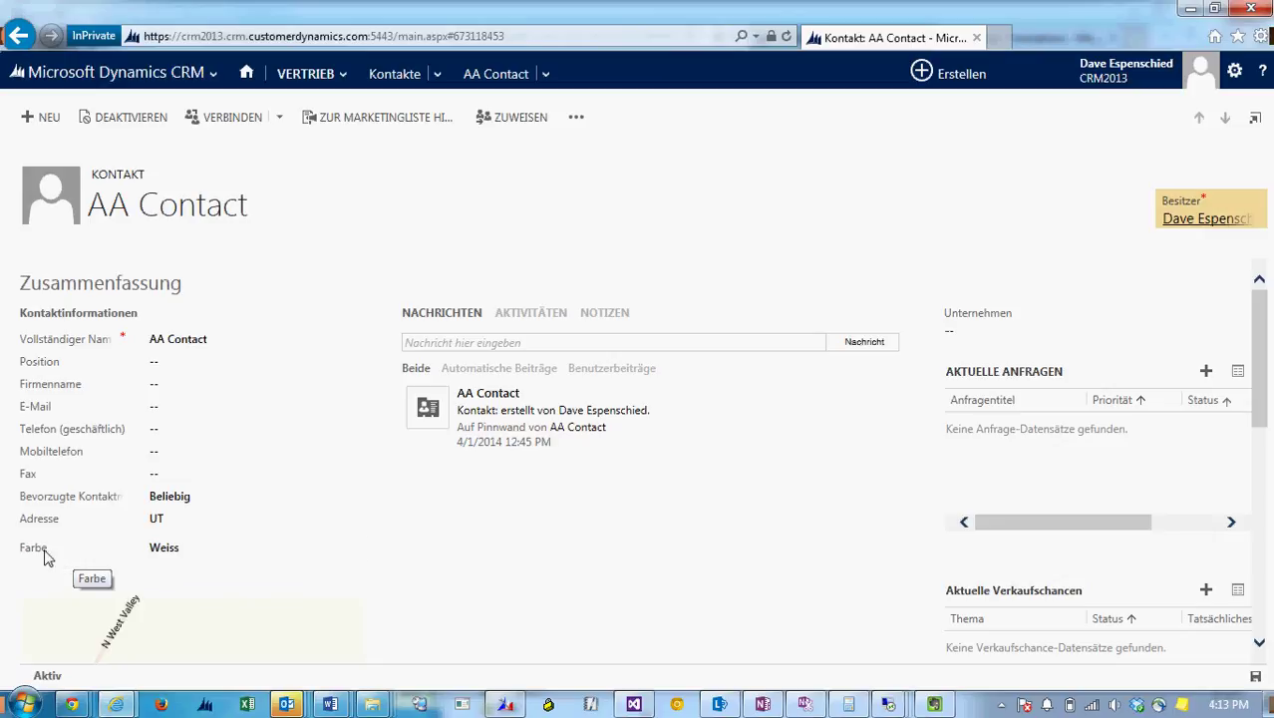
click(320, 556)
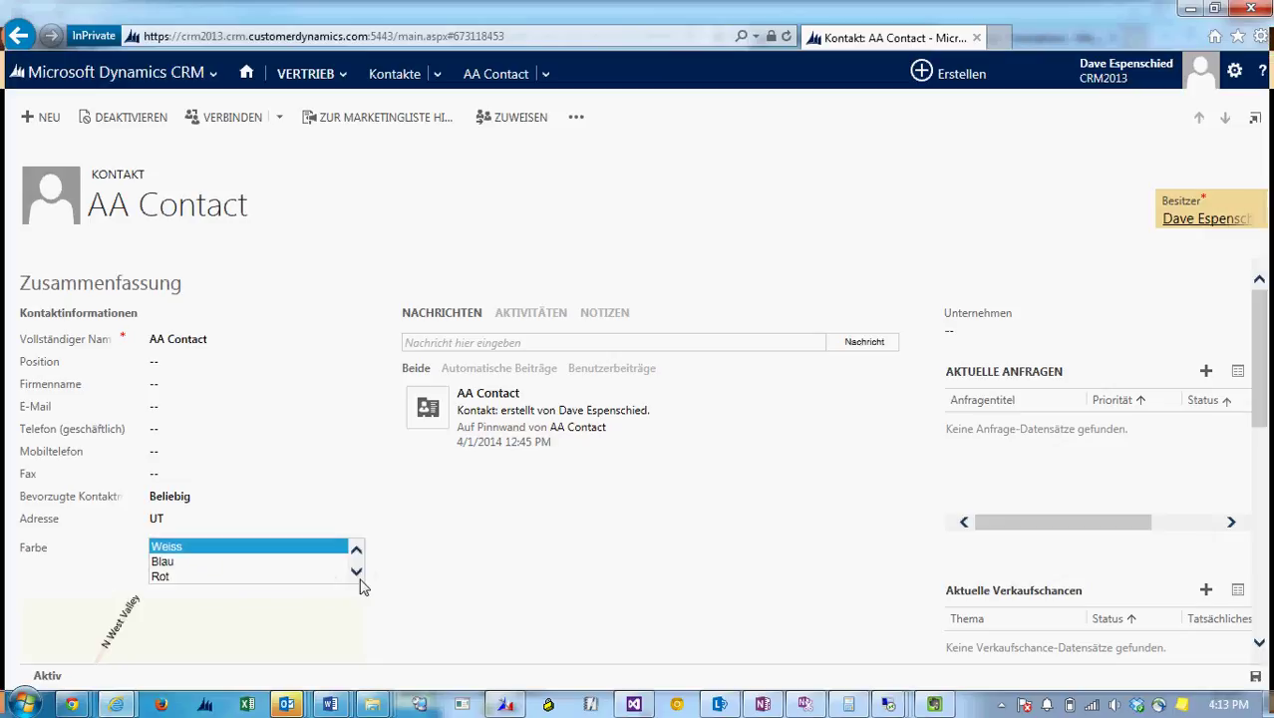
click(356, 571)
click(357, 555)
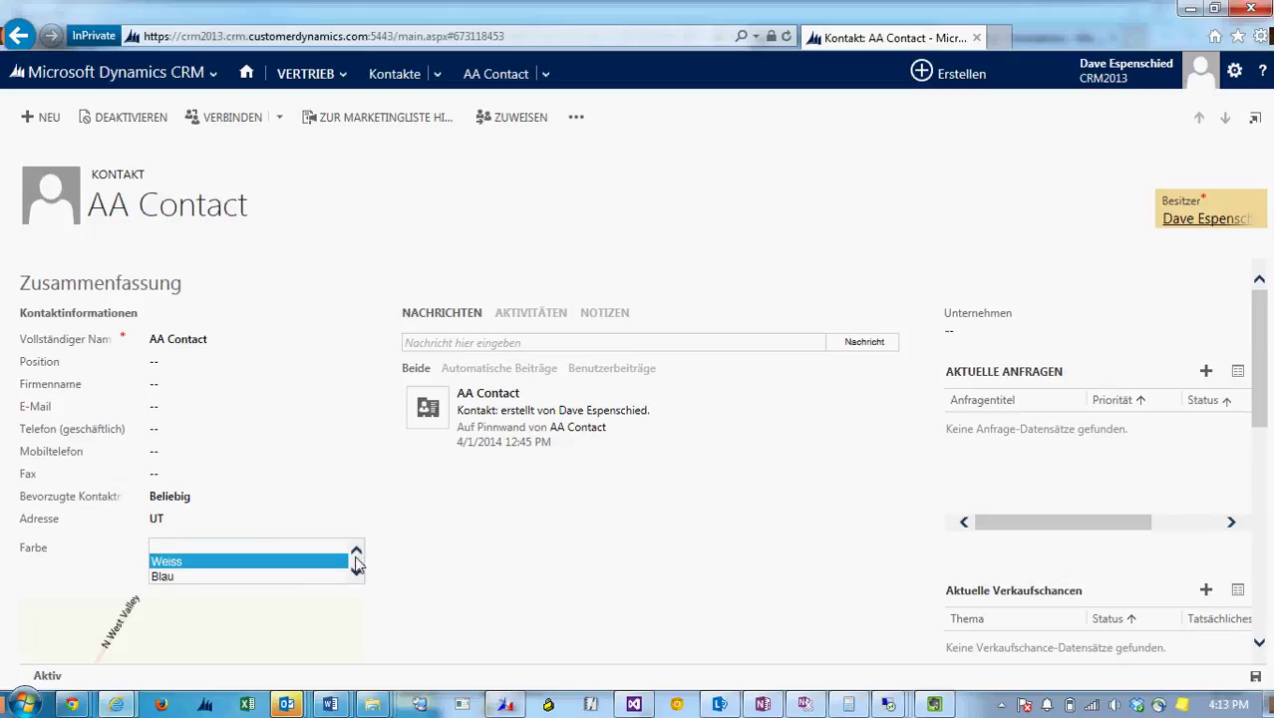